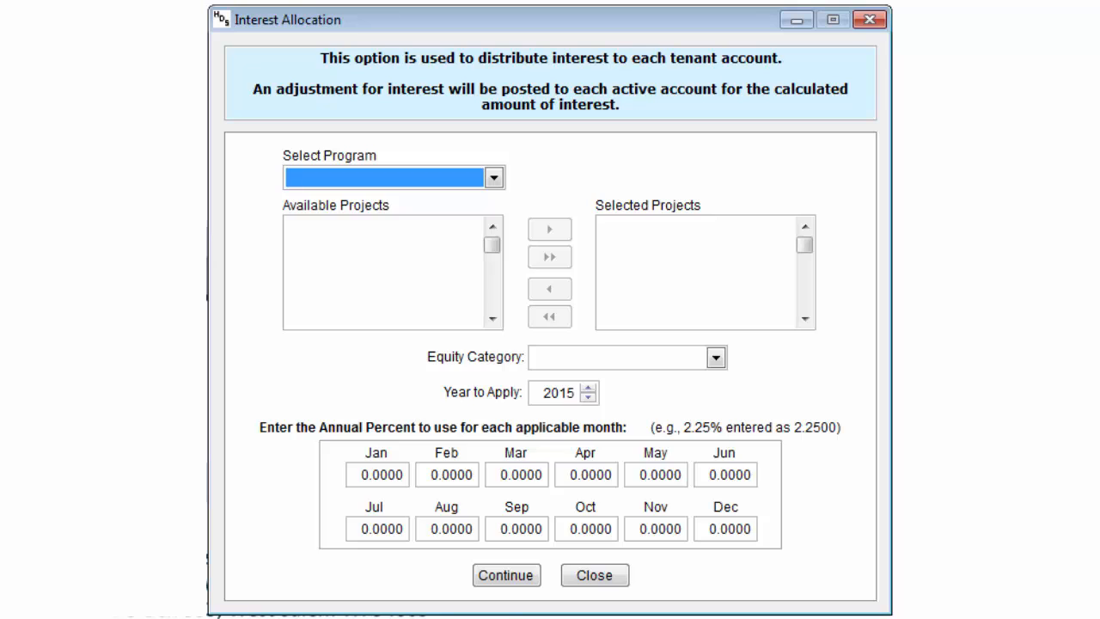
left_click(468, 477)
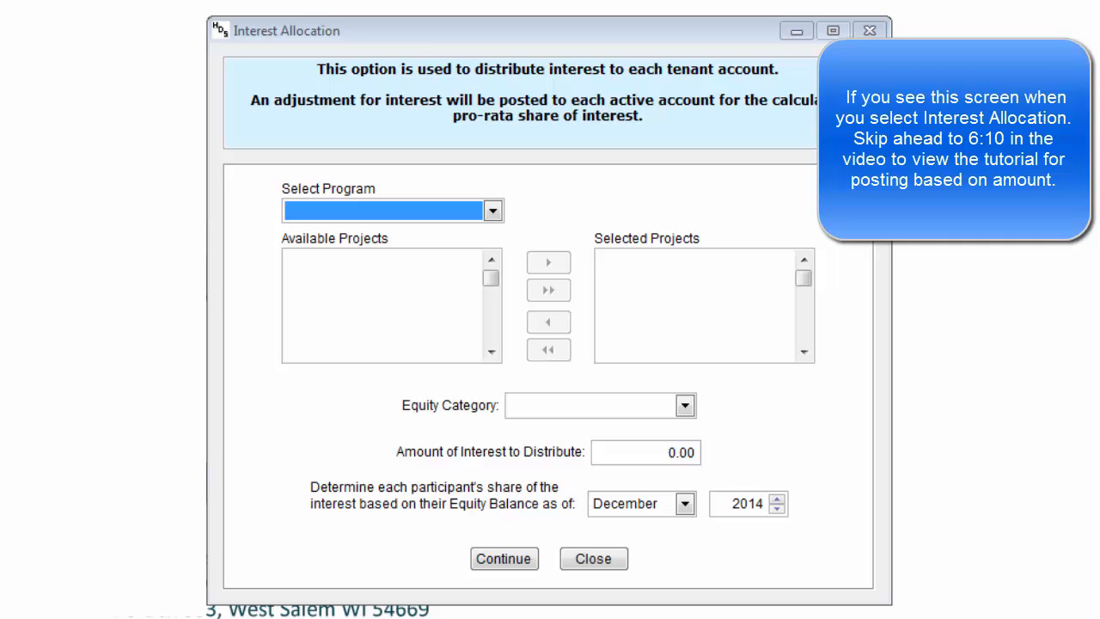
left_click(629, 453)
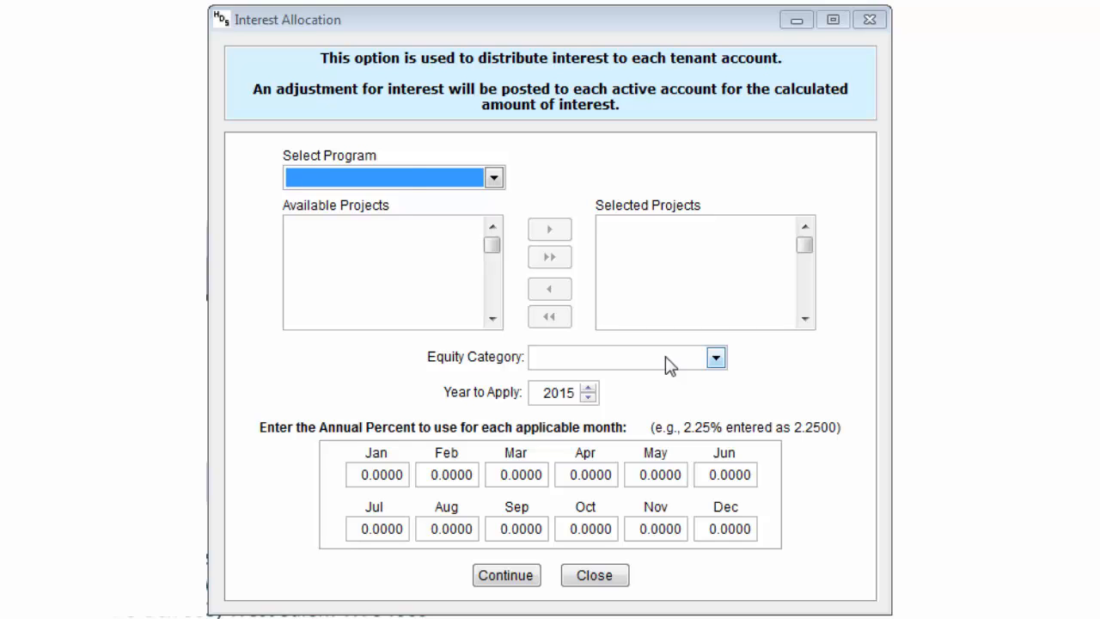
Set the allocation to program VO-Section 8 Vouchers, project 001-HCV, year 2014 and equity category FSS Escrow Interest
left_click(402, 169)
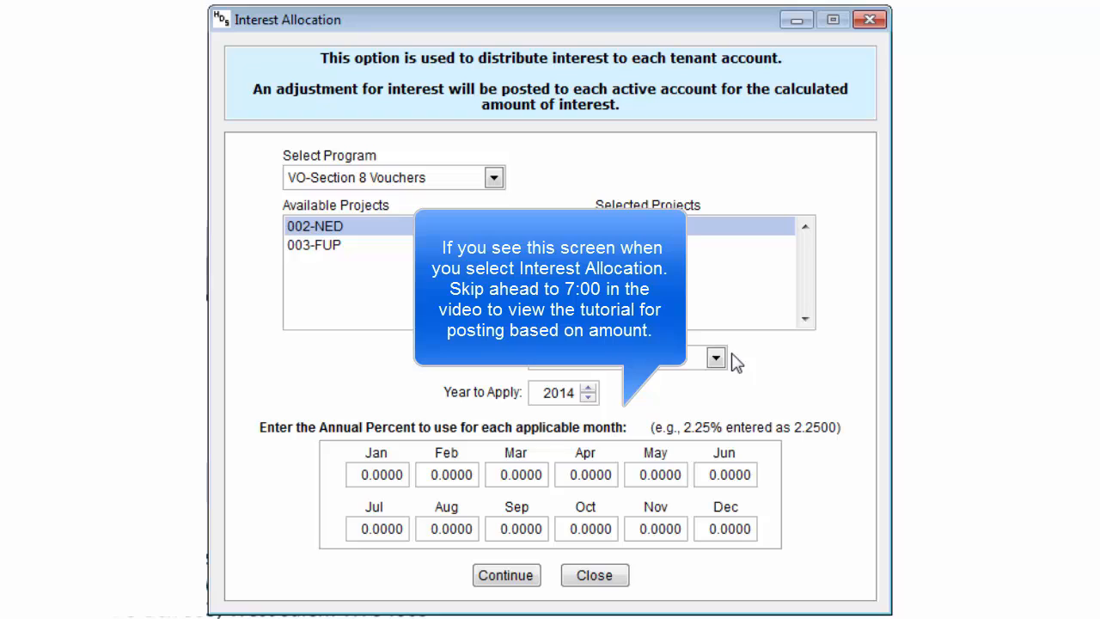
left_click(716, 359)
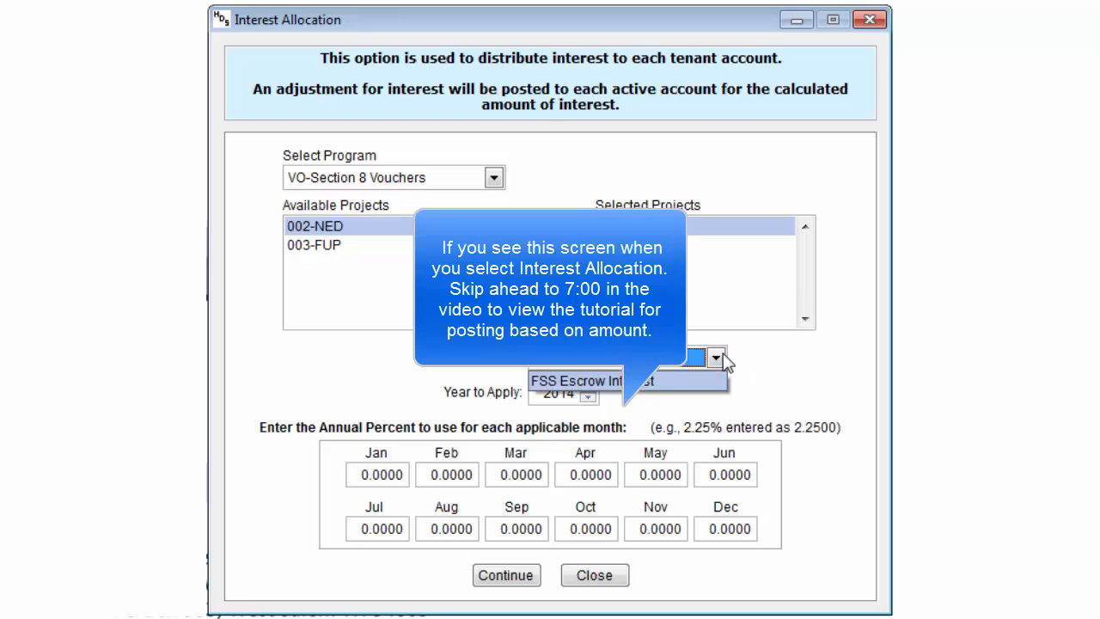
left_click(708, 379)
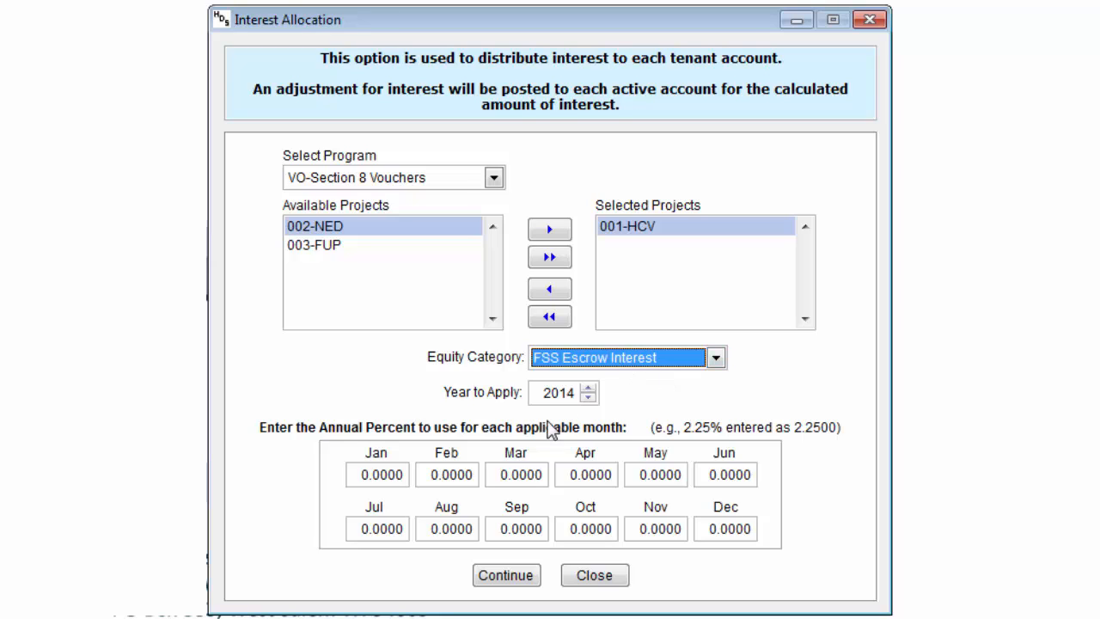
Set the annual interest percent for January to 2.0
left_click(362, 475)
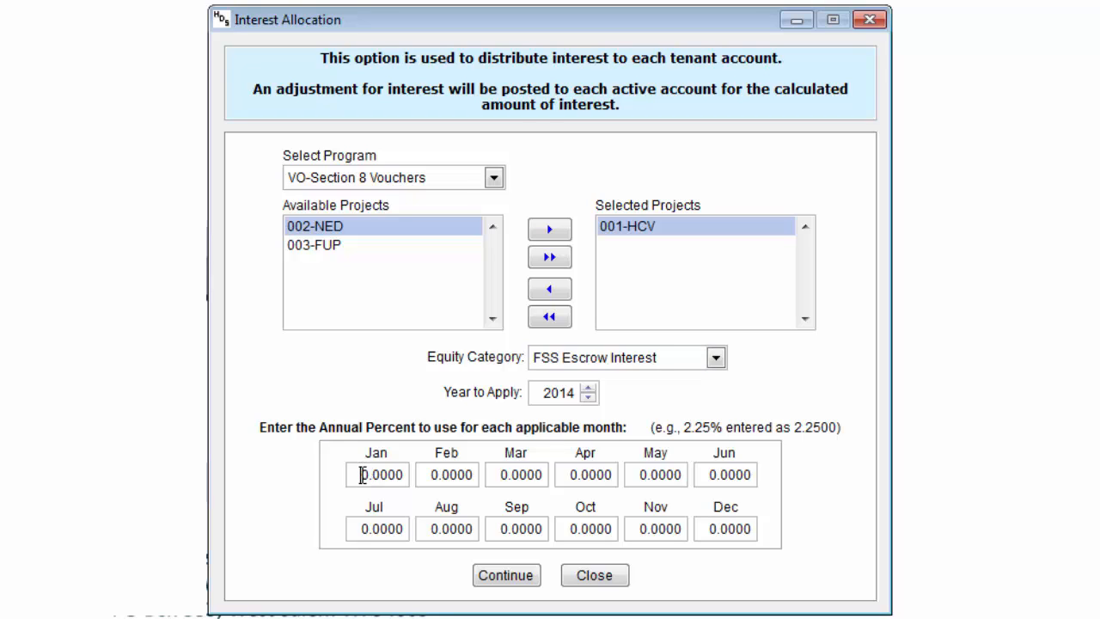
type("2.0")
key("Tab")
Copy January's 2.0000 rate into the February, March, April and May fields
left_click(362, 475)
double_click(362, 474)
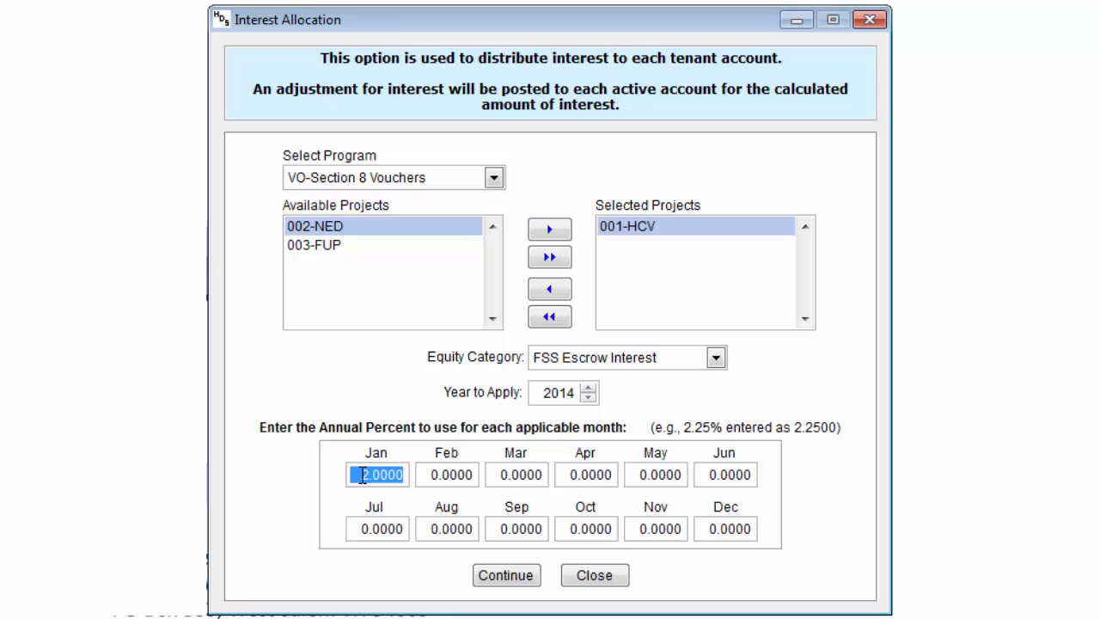
key("ctrl+c")
key("Tab")
key("ctrl+v")
key("Tab")
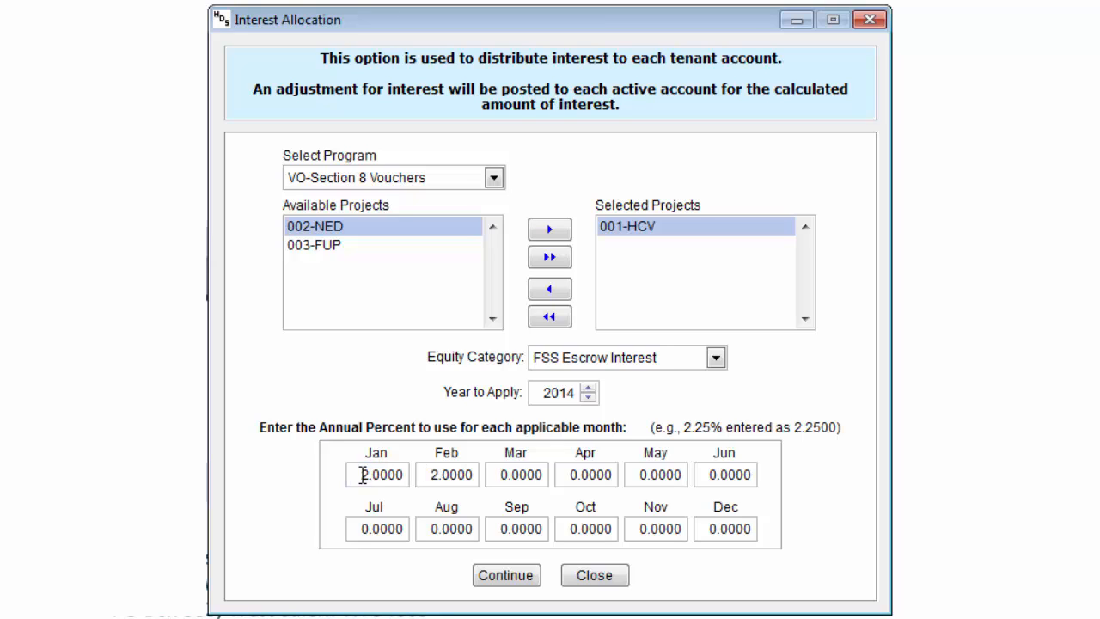
key("ctrl+v")
key("Tab")
key("ctrl+v")
key("Tab")
key("ctrl+v")
left_click(554, 393)
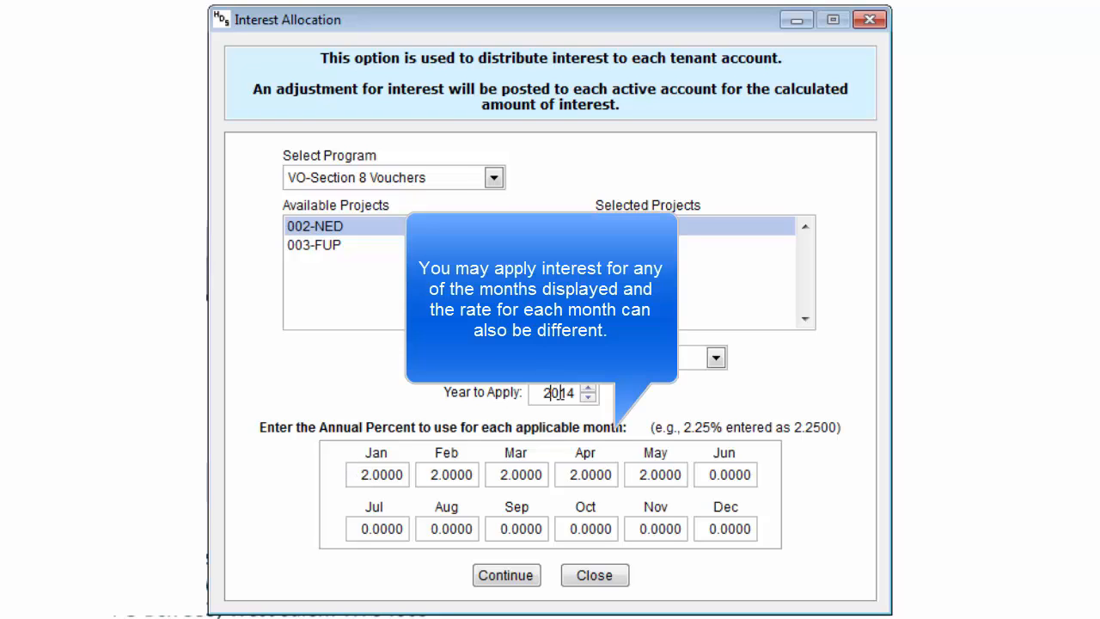
Fill the June through December annual percent fields with the copied 2.0000 rate
left_click(704, 474)
key("ctrl+v")
key("Tab")
key("ctrl+v")
key("Tab")
key("ctrl+v")
key("Tab")
key("ctrl+v")
key("Tab")
key("ctrl+v")
key("Tab")
key("ctrl+v")
key("Tab")
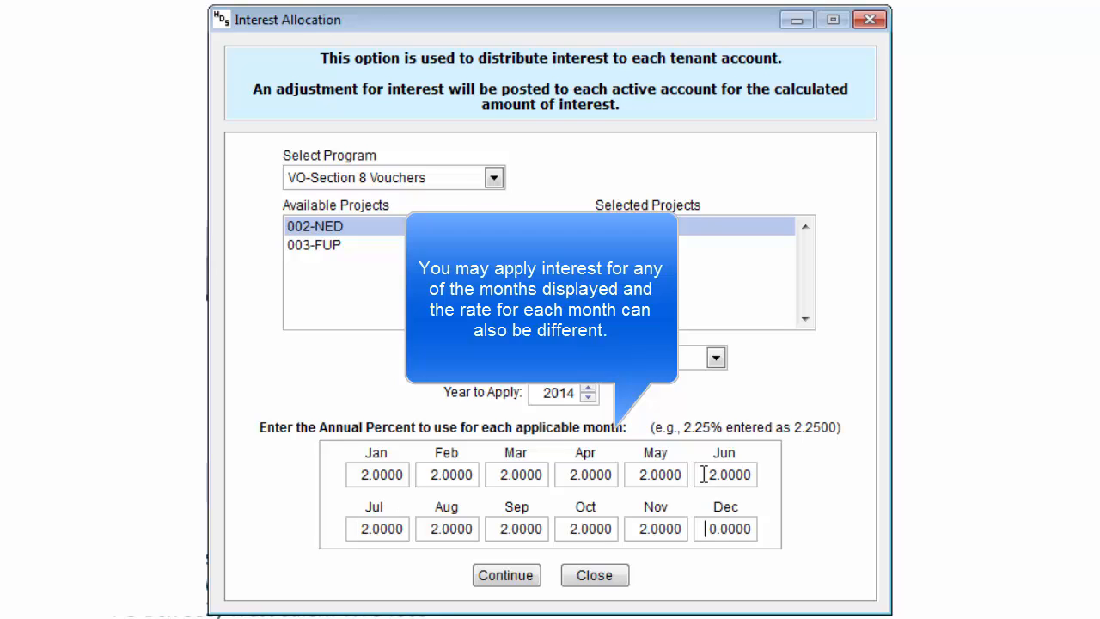
key("ctrl+v")
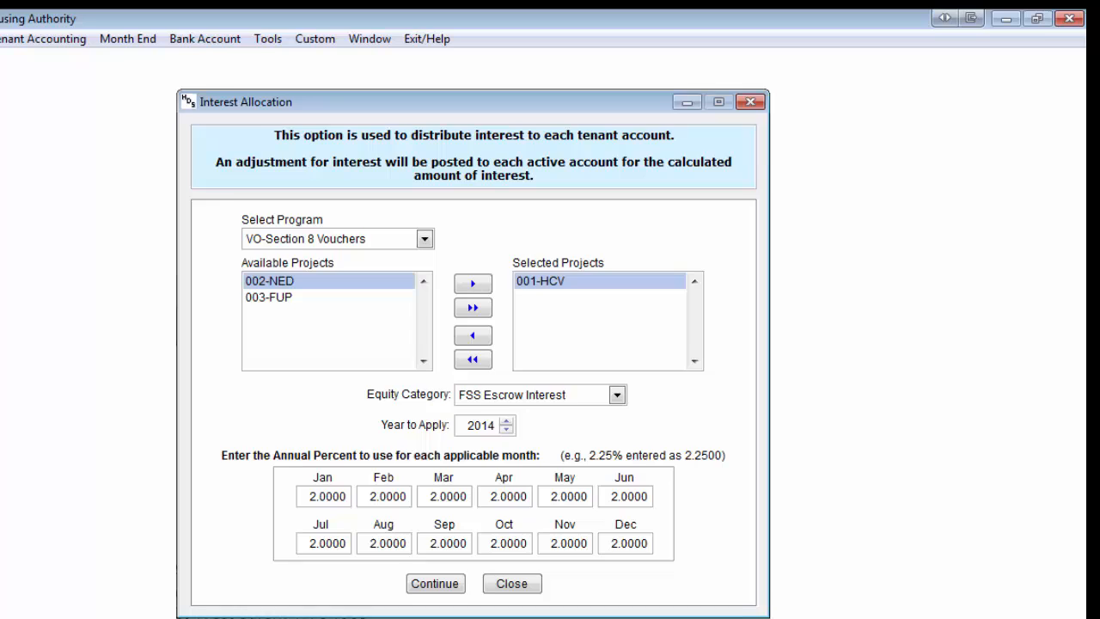
Calculate the interest allocation detail and preview it as a Standard Report in a maximized window
left_click(421, 584)
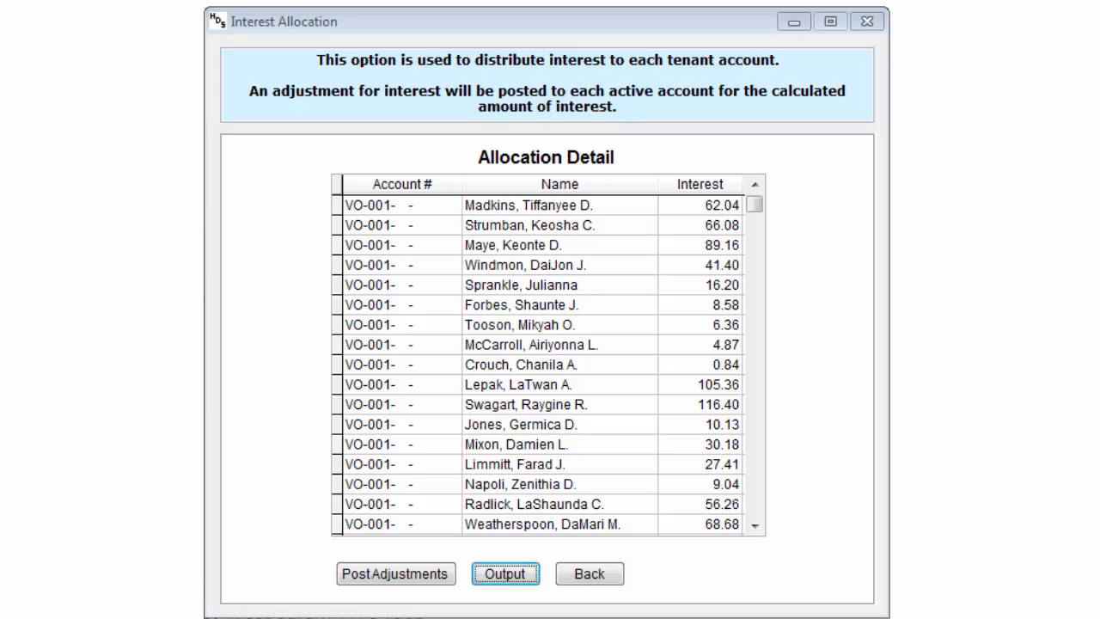
left_click(497, 574)
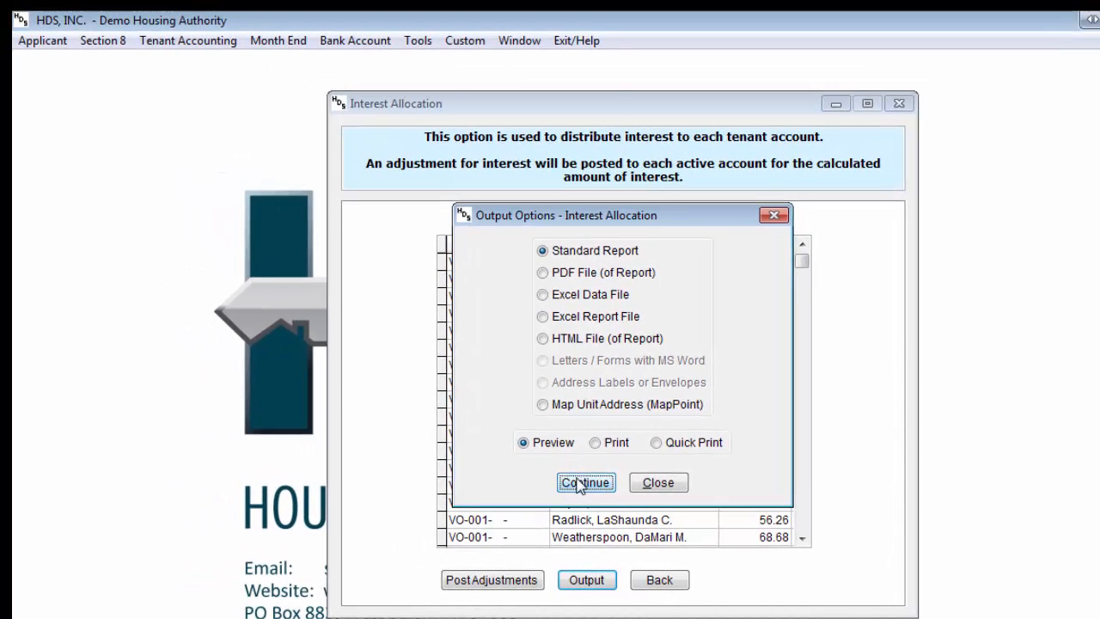
left_click(578, 484)
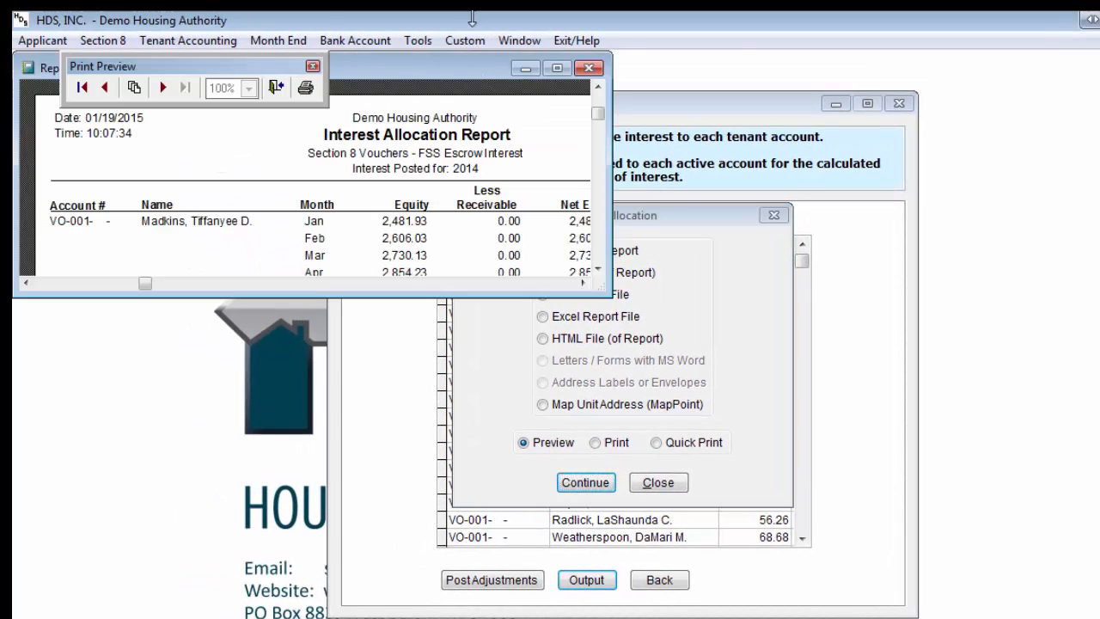
left_click(557, 68)
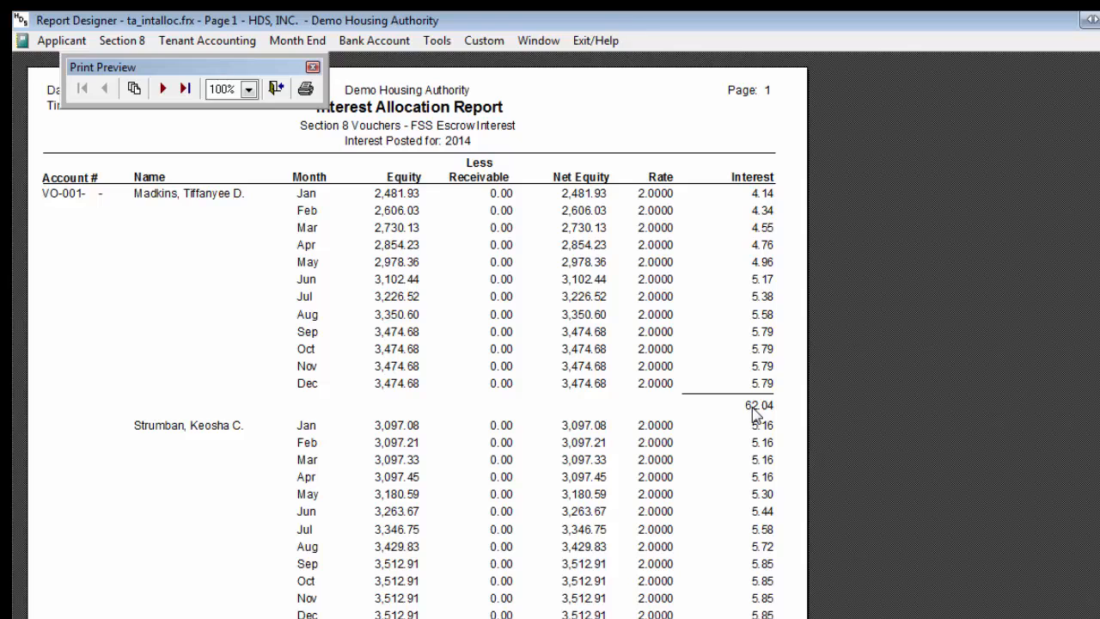
Review the monthly equity, rate and interest of each tenant through page 6 of the Interest Allocation Report, and close the preview
scroll(737, 402, "down", 10)
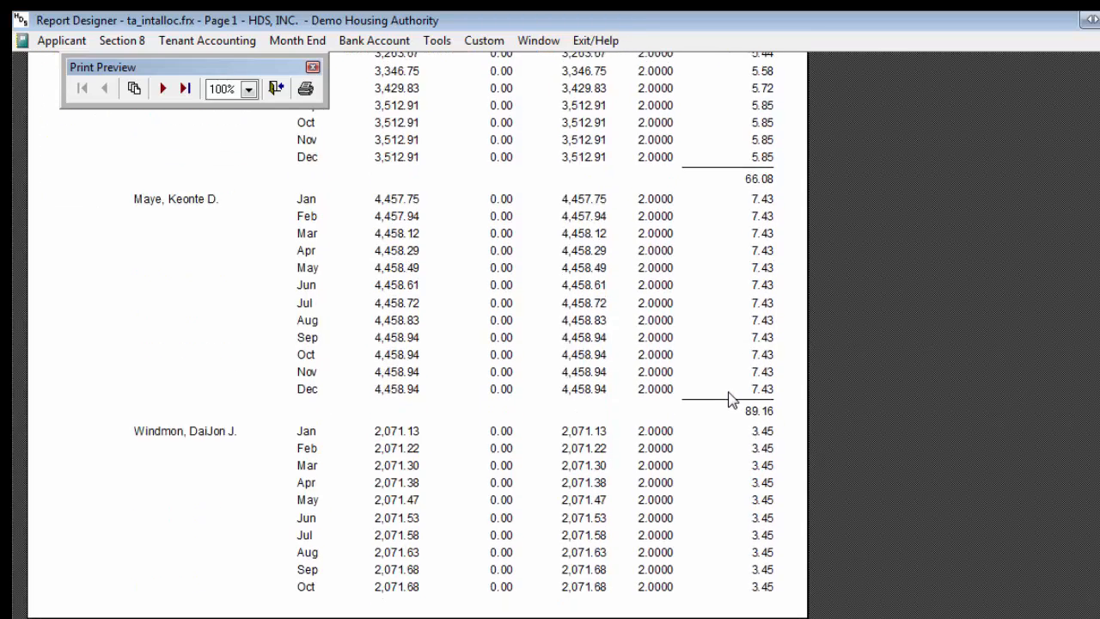
left_click(163, 88)
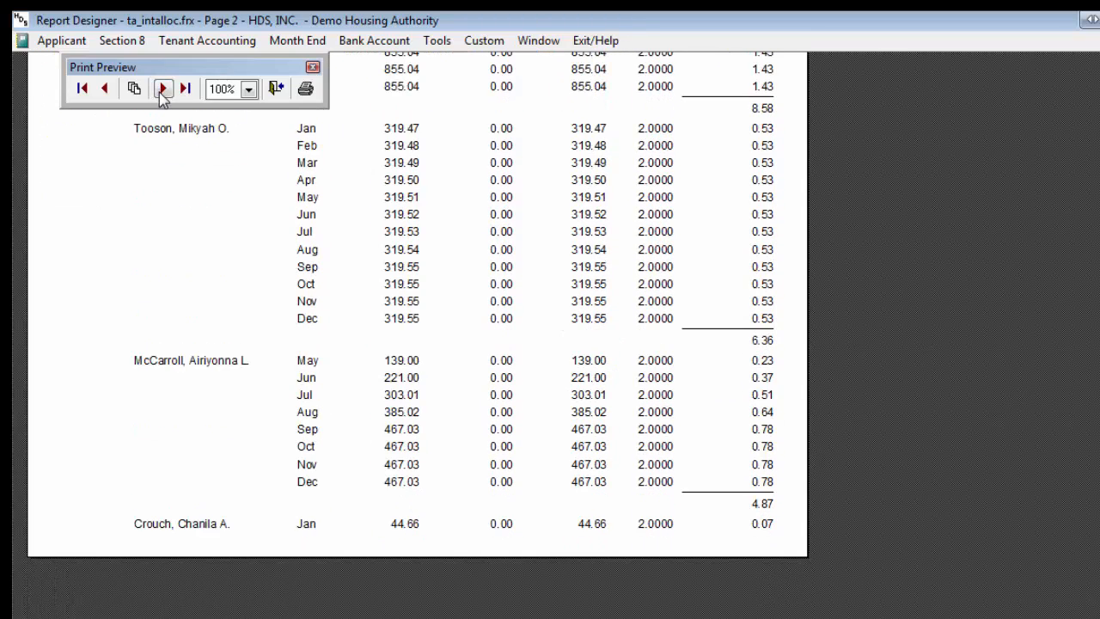
left_click(162, 89)
left_click(159, 93)
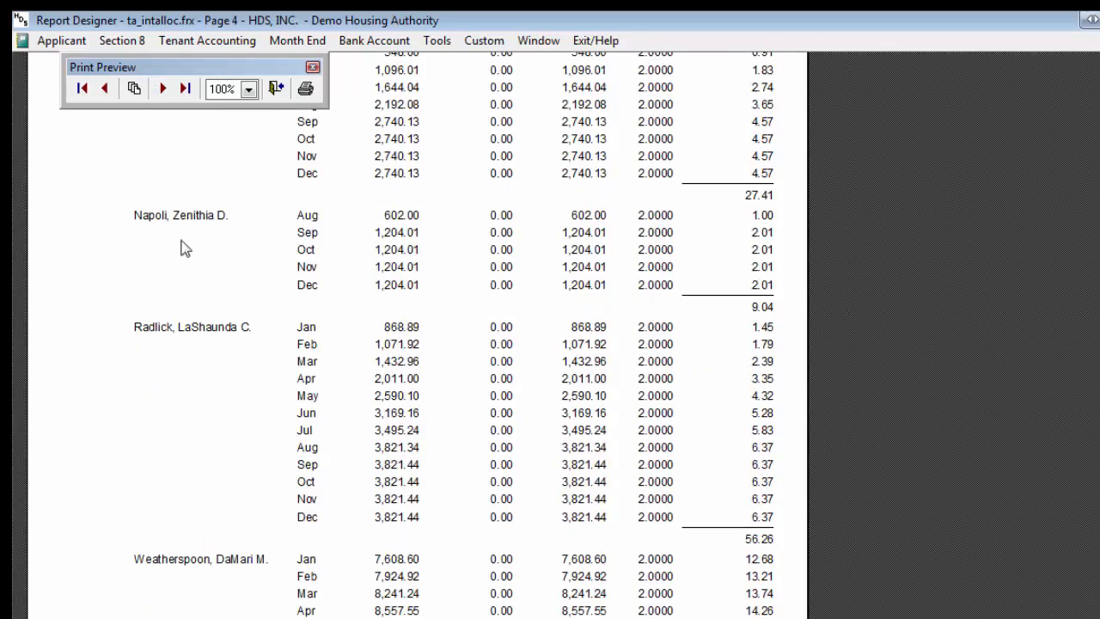
scroll(181, 241, "up", 5)
scroll(181, 245, "down", 6)
scroll(179, 230, "up", 2)
scroll(181, 232, "up", 1)
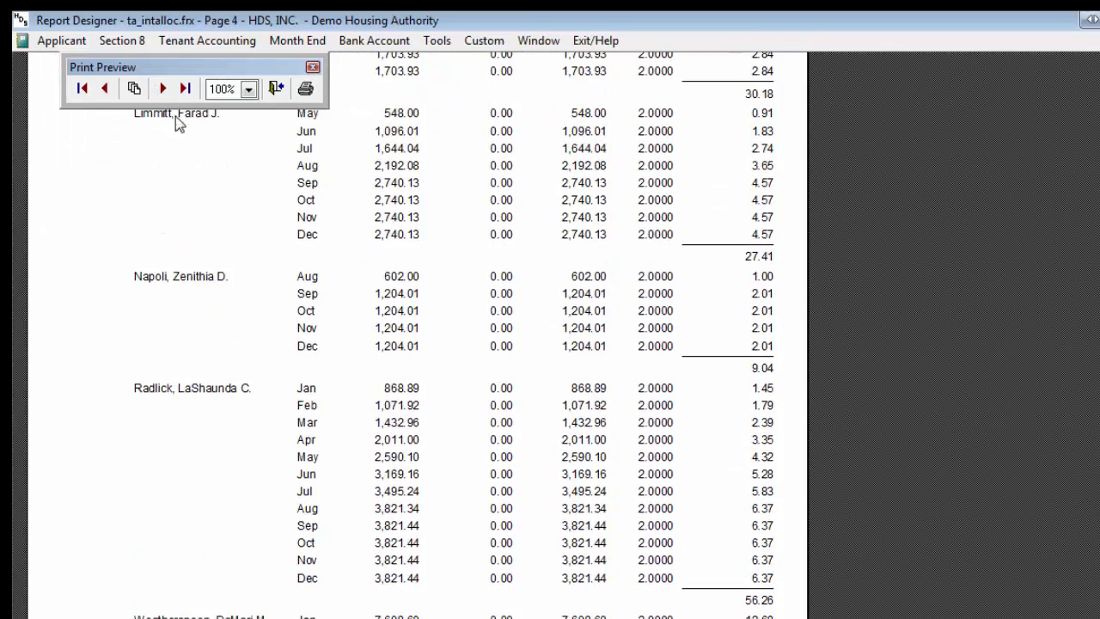
left_click(162, 88)
scroll(167, 278, "down", 4)
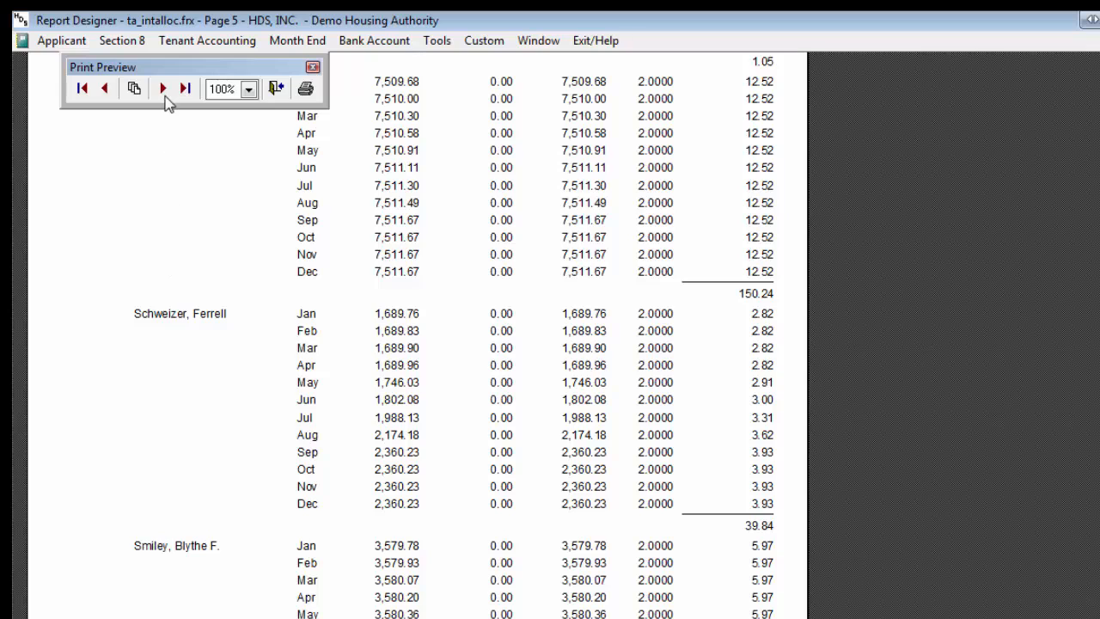
left_click(162, 89)
scroll(184, 336, "down", 3)
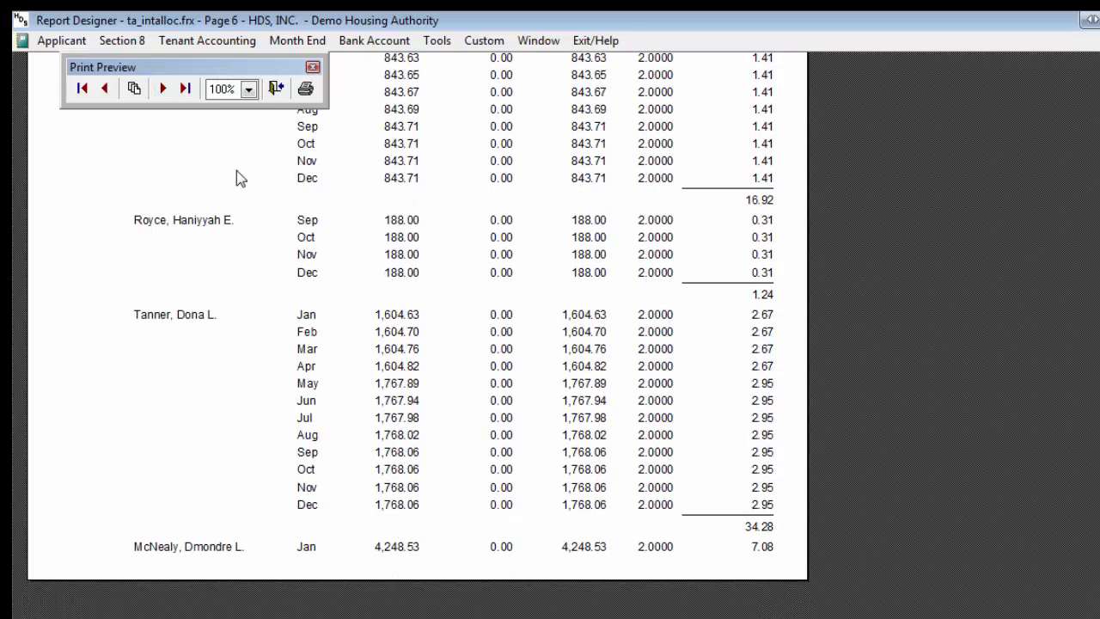
left_click(275, 89)
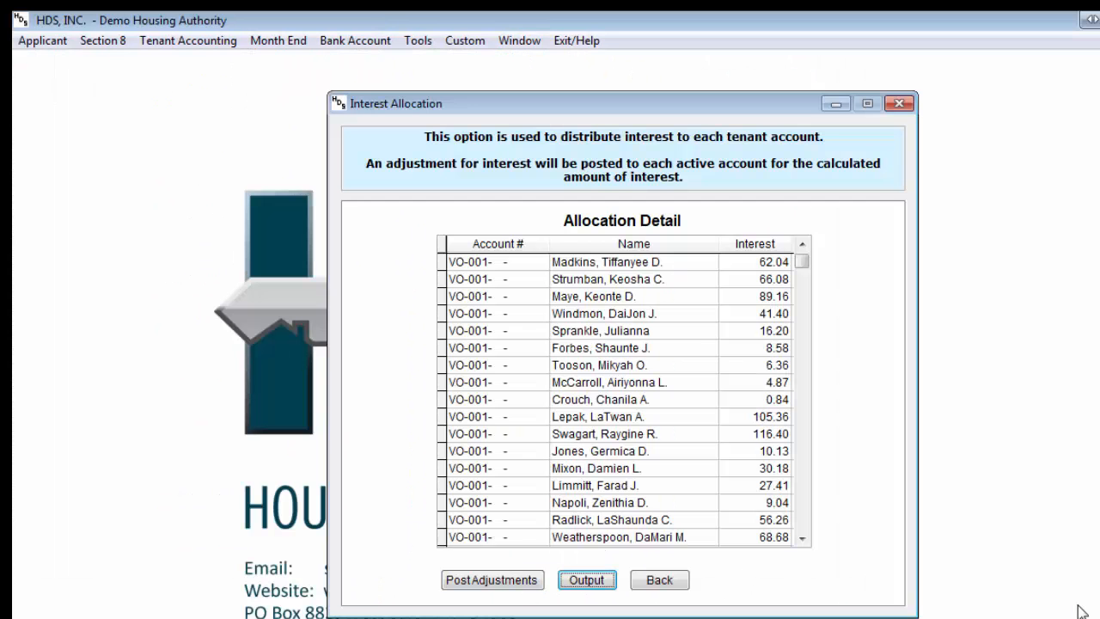
Post the calculated interest adjustments to the tenant accounts
left_click(530, 582)
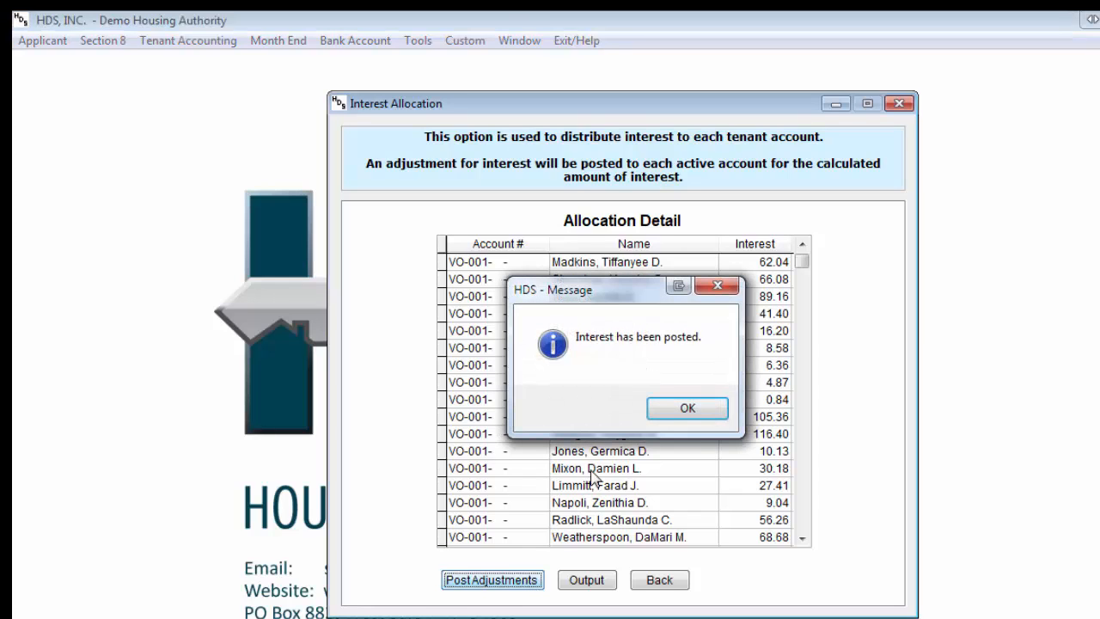
left_click(657, 409)
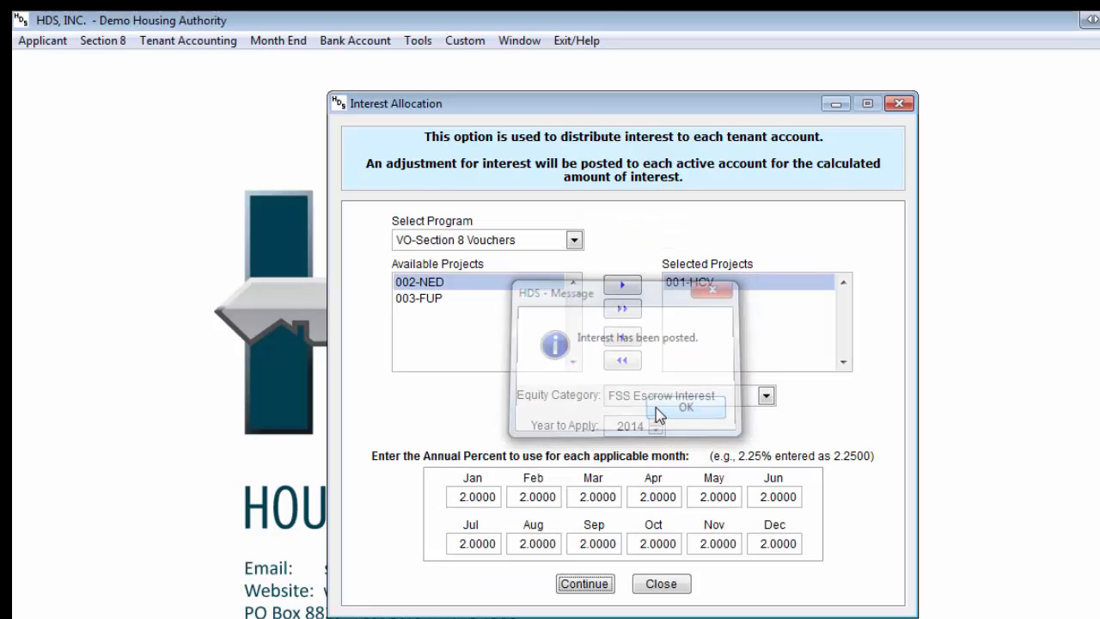
Look up the first tenant of the allocation by last name in Tenant Ledger Receipts/Adjustments and open that tenant's ledger
left_click(192, 43)
left_click(209, 62)
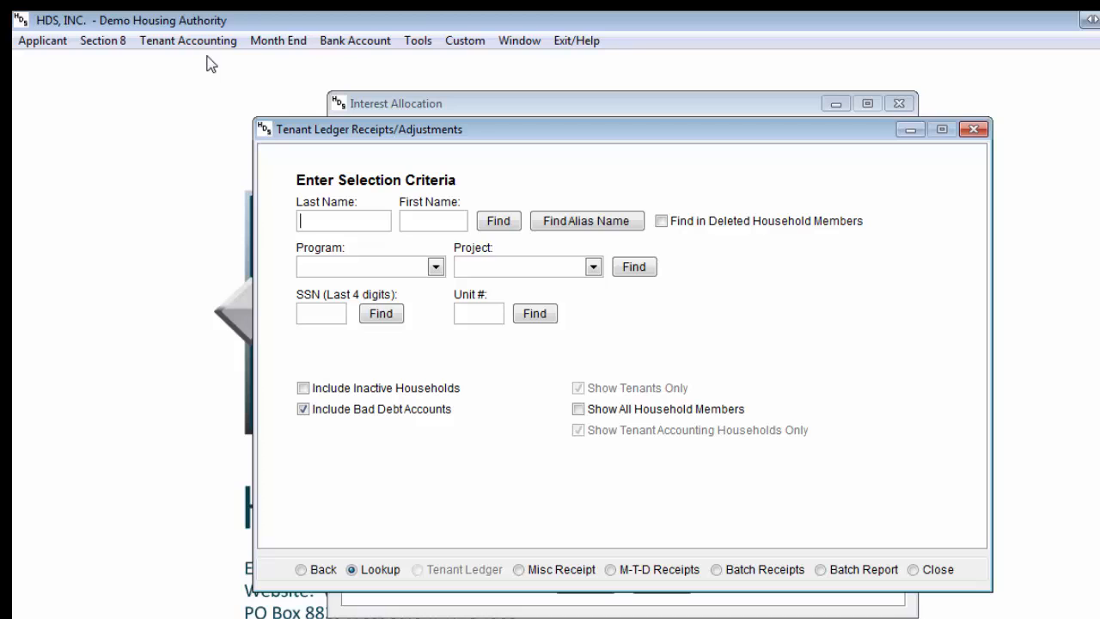
type("madkins")
key("Tab")
key("Tab")
key("Return")
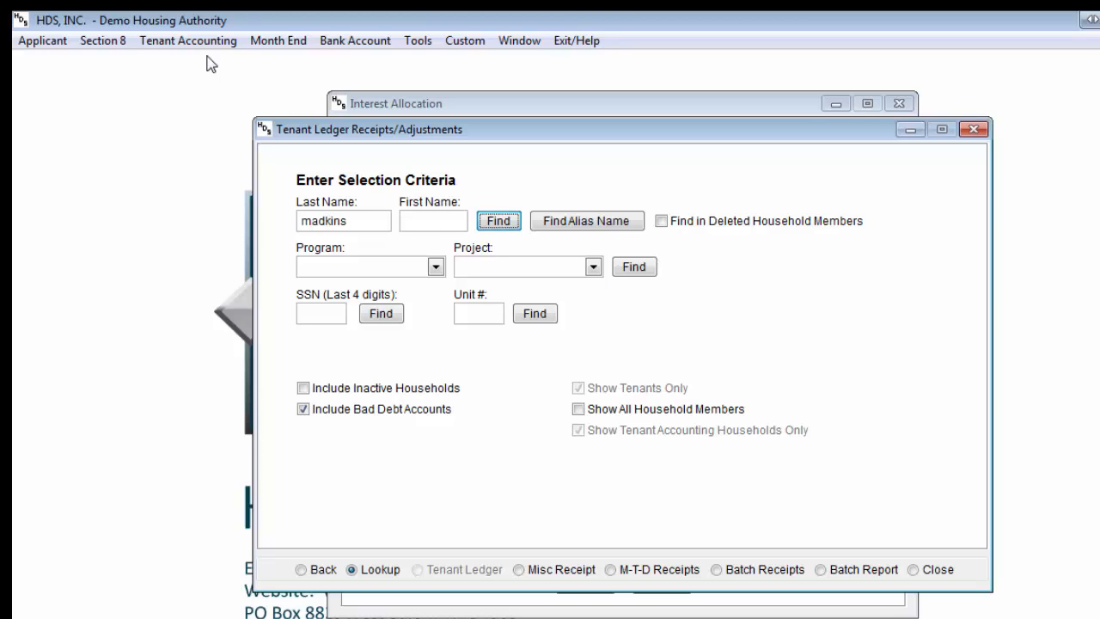
left_click(531, 467)
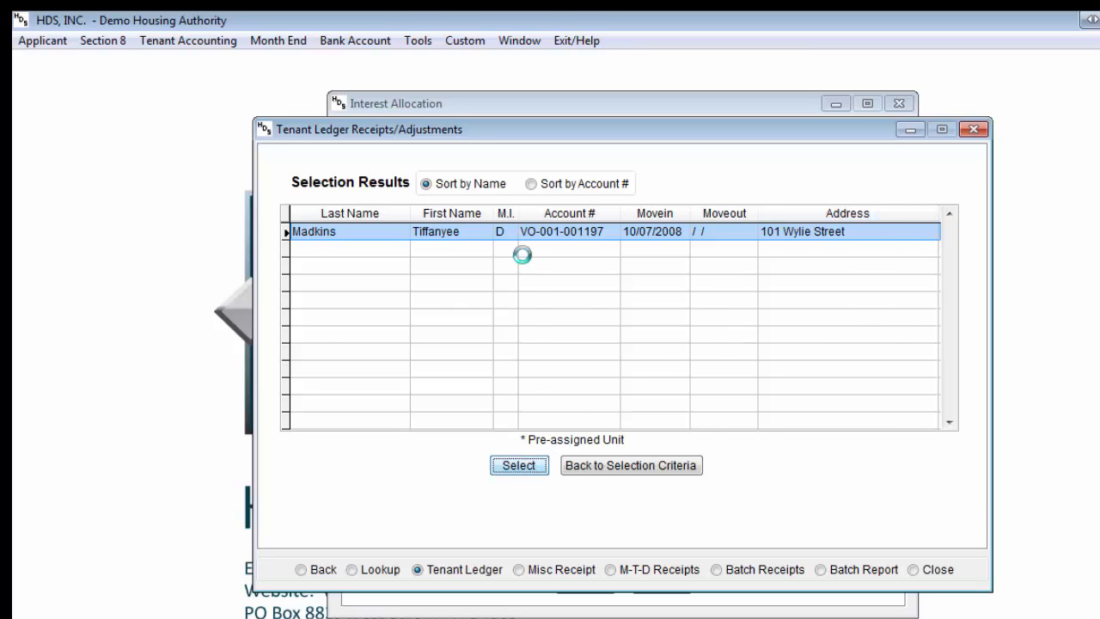
Examine the monthly interest comments in the transaction information of the 09/30/2014 FSS Interest entry, and close the tenant ledger without changes
left_click(521, 269)
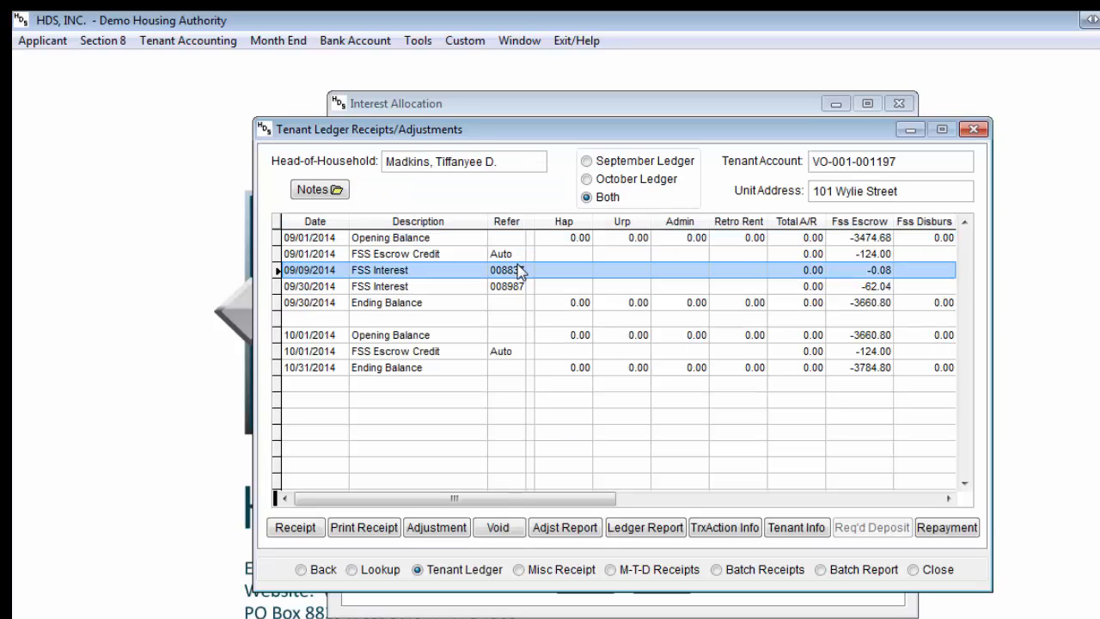
left_click(520, 285)
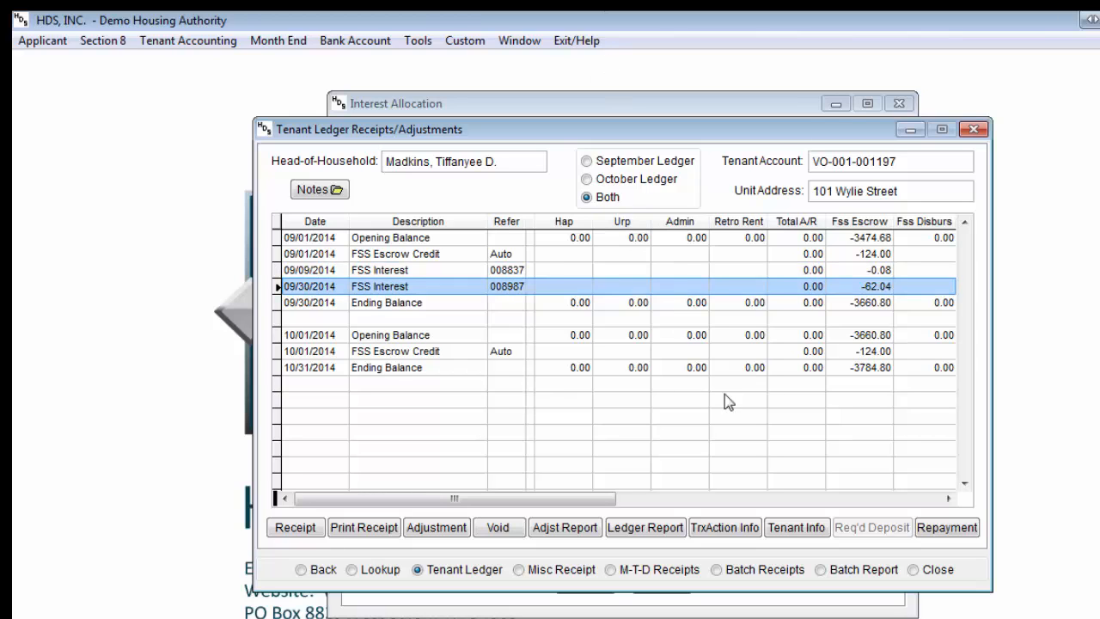
left_click(737, 528)
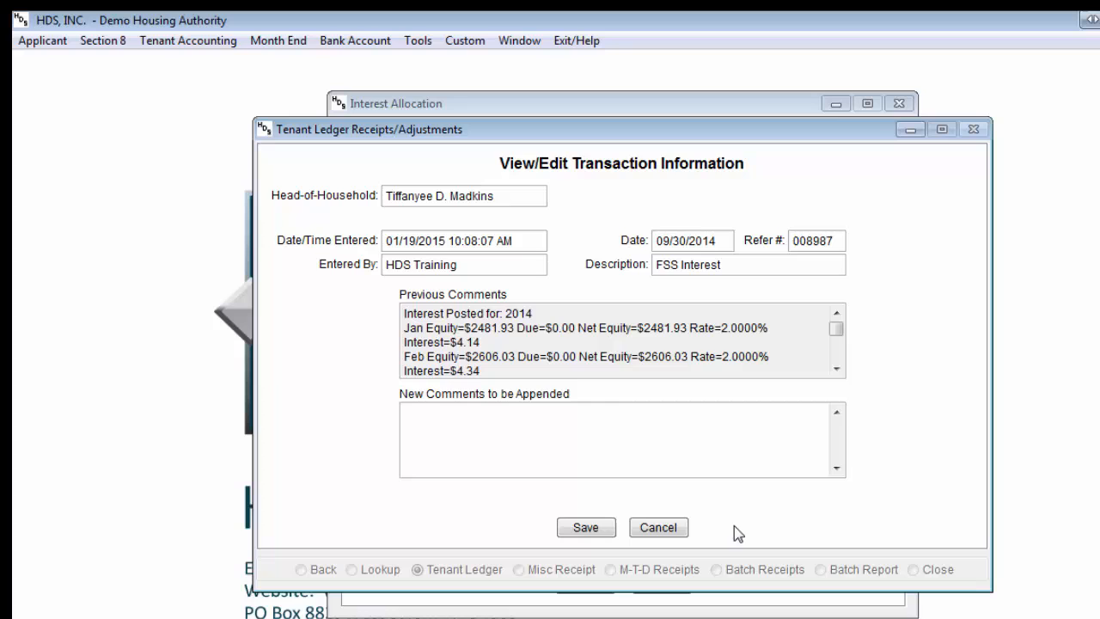
left_click(836, 371)
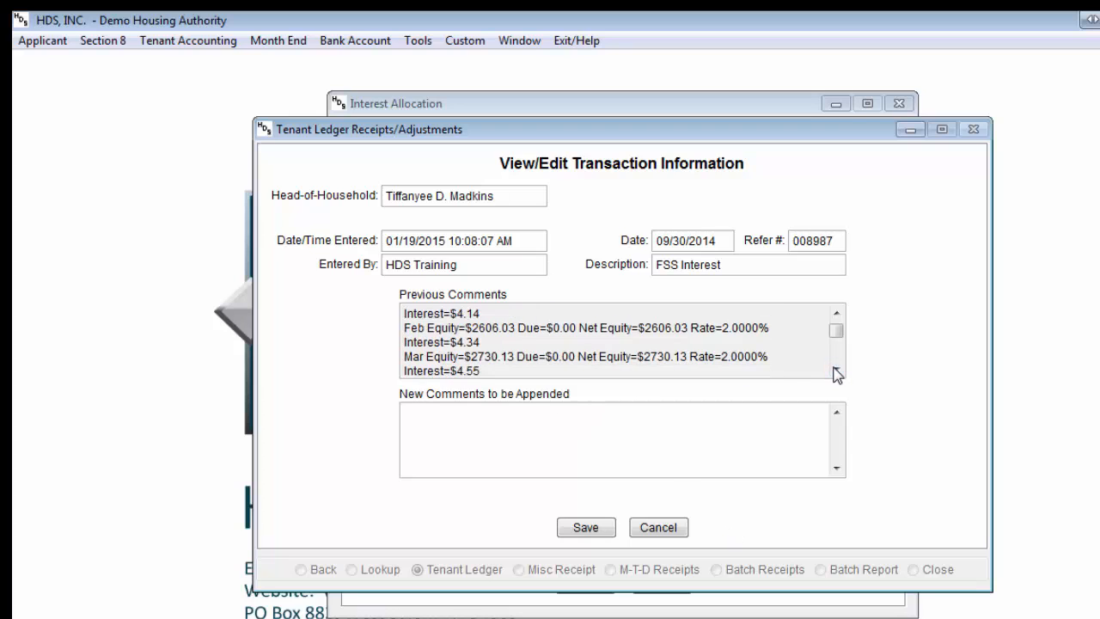
left_click(836, 371)
left_click(837, 372)
left_click(836, 372)
left_click(836, 372)
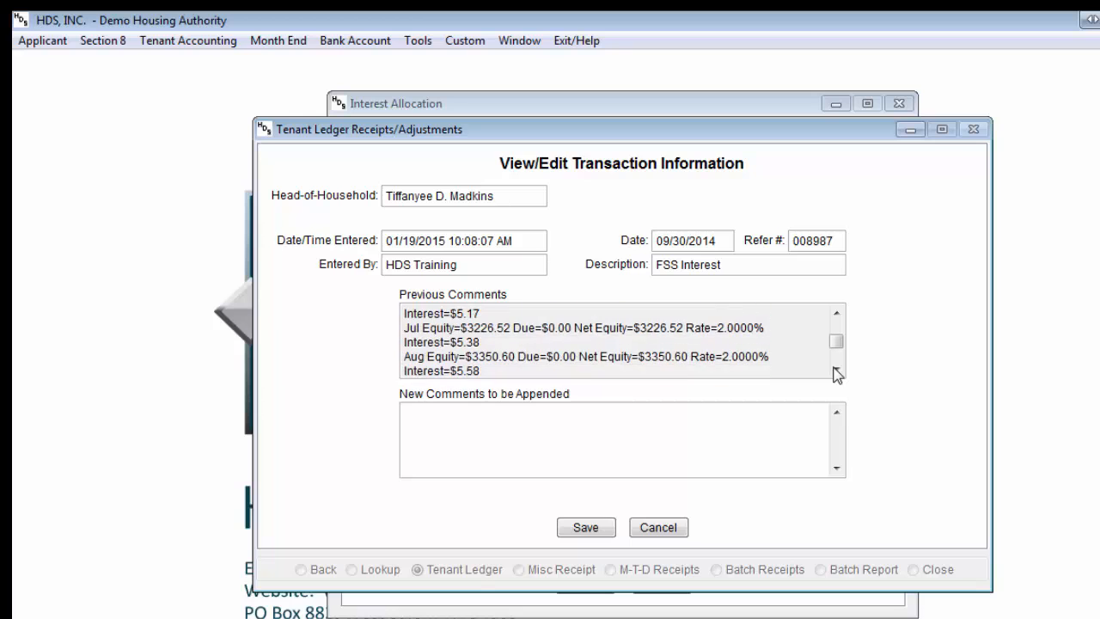
left_click(836, 371)
left_click(836, 371)
left_click(836, 371)
left_click(836, 371)
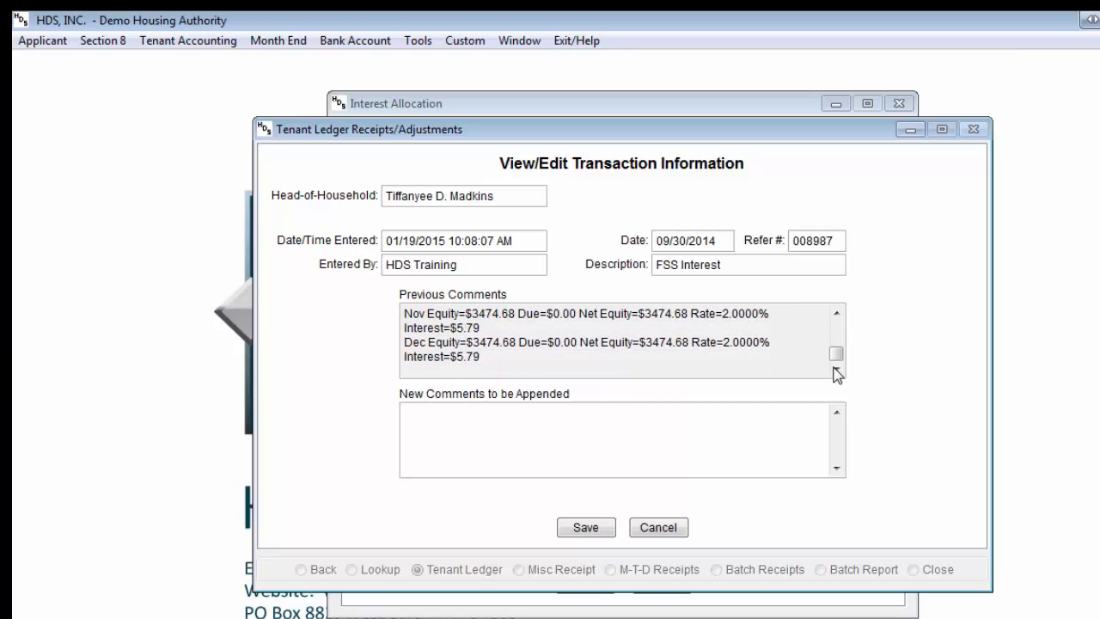
left_click(681, 530)
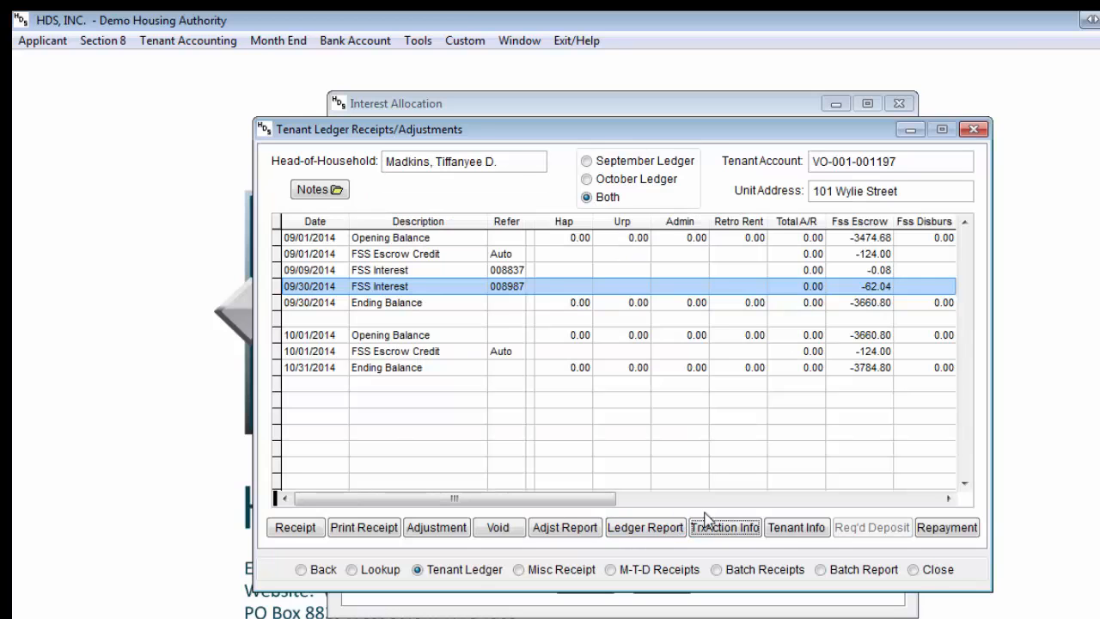
left_click(926, 574)
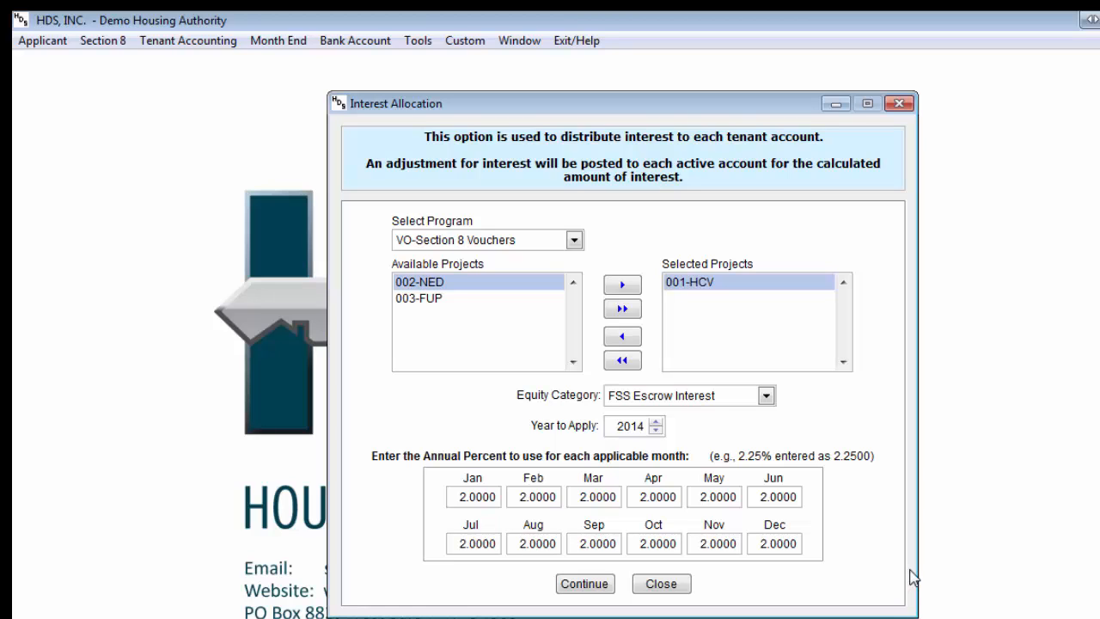
Restart the Interest Allocation for VO-Section 8 Vouchers with project 001-HCV selected and 2014 as the year to apply
left_click(662, 584)
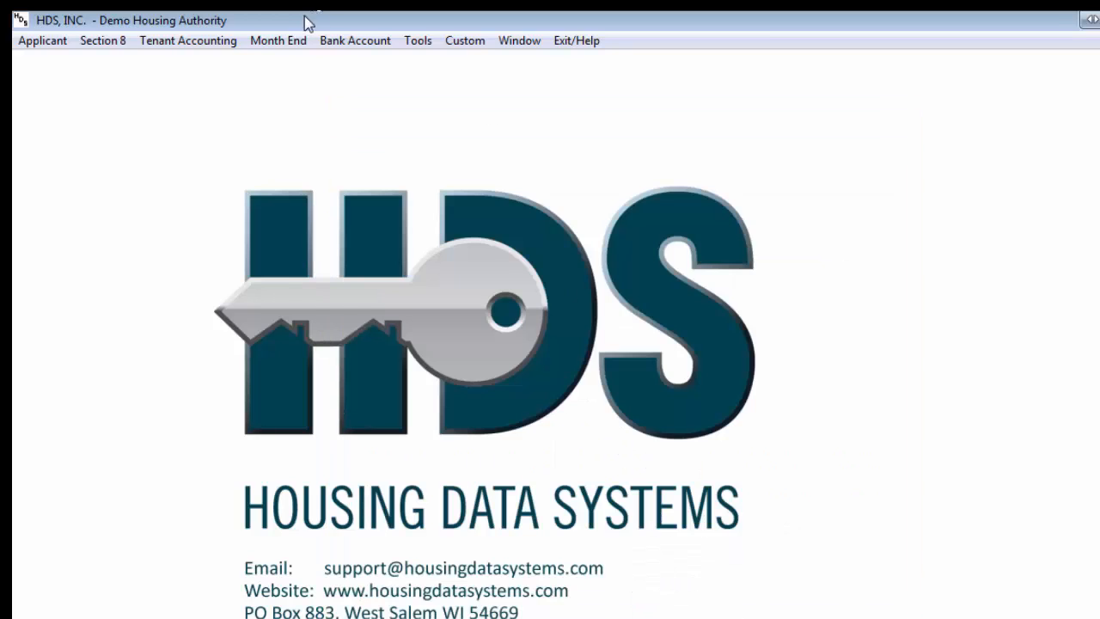
left_click(204, 42)
left_click(207, 136)
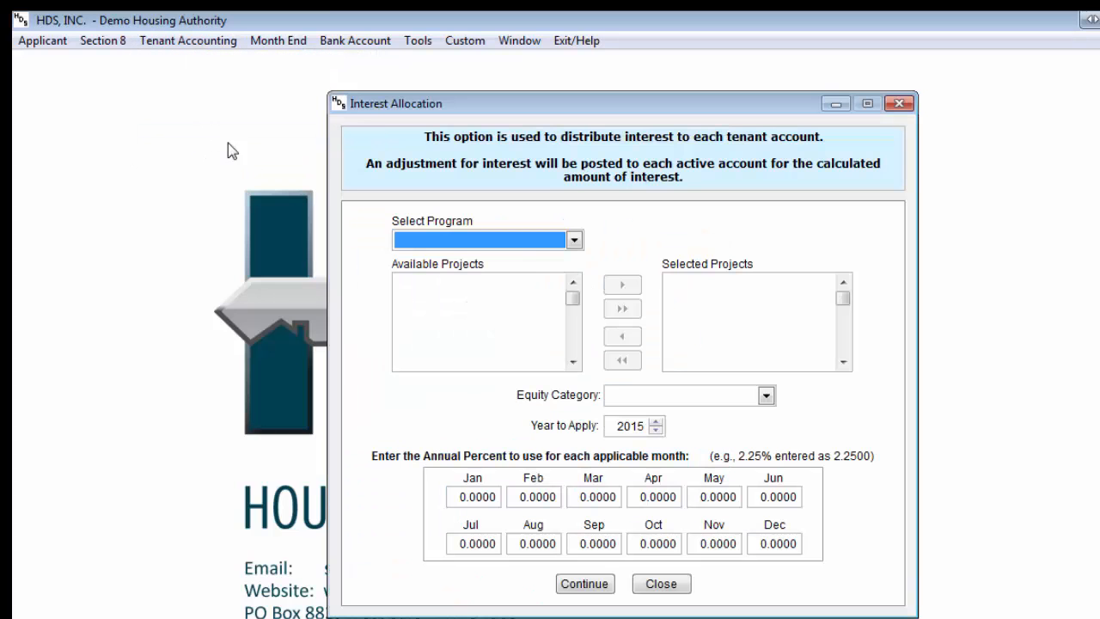
left_click(530, 244)
left_click(503, 277)
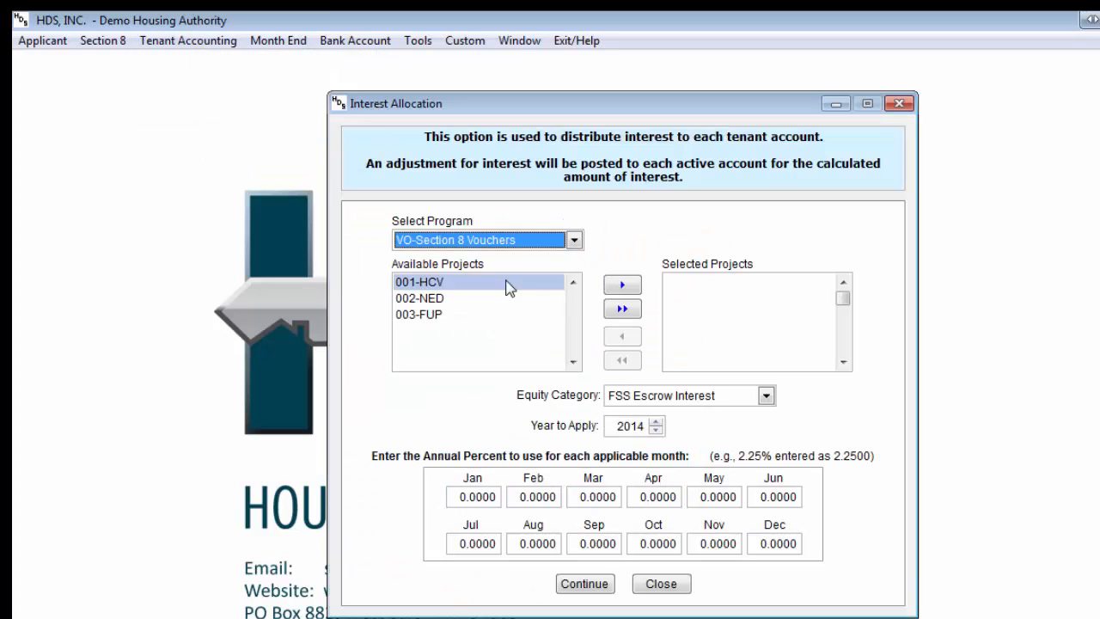
left_click(622, 284)
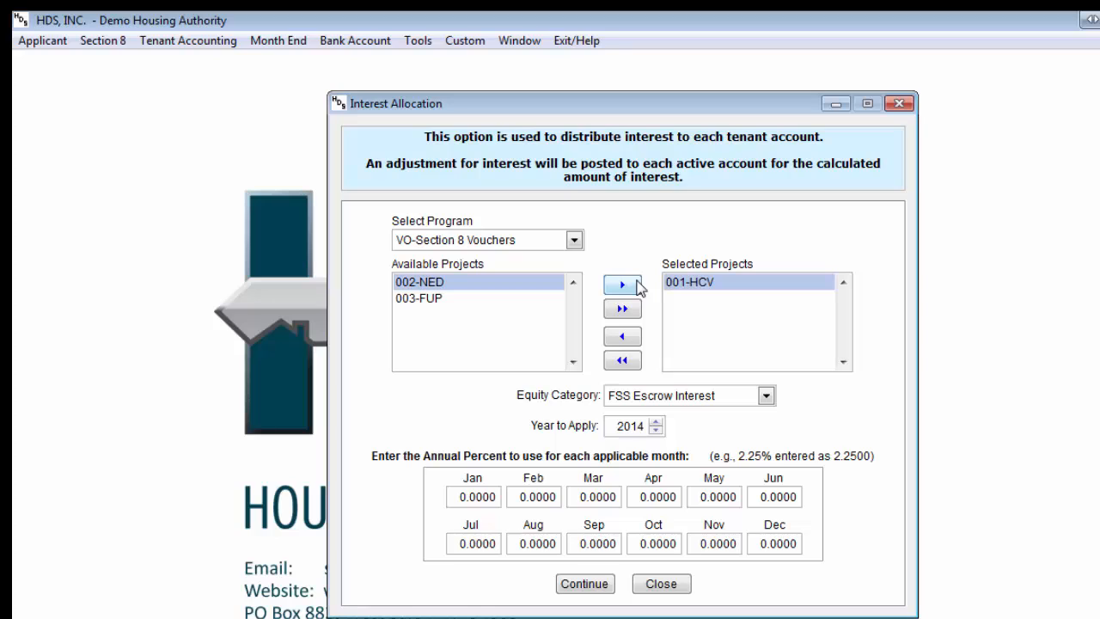
left_click(656, 430)
left_click(656, 422)
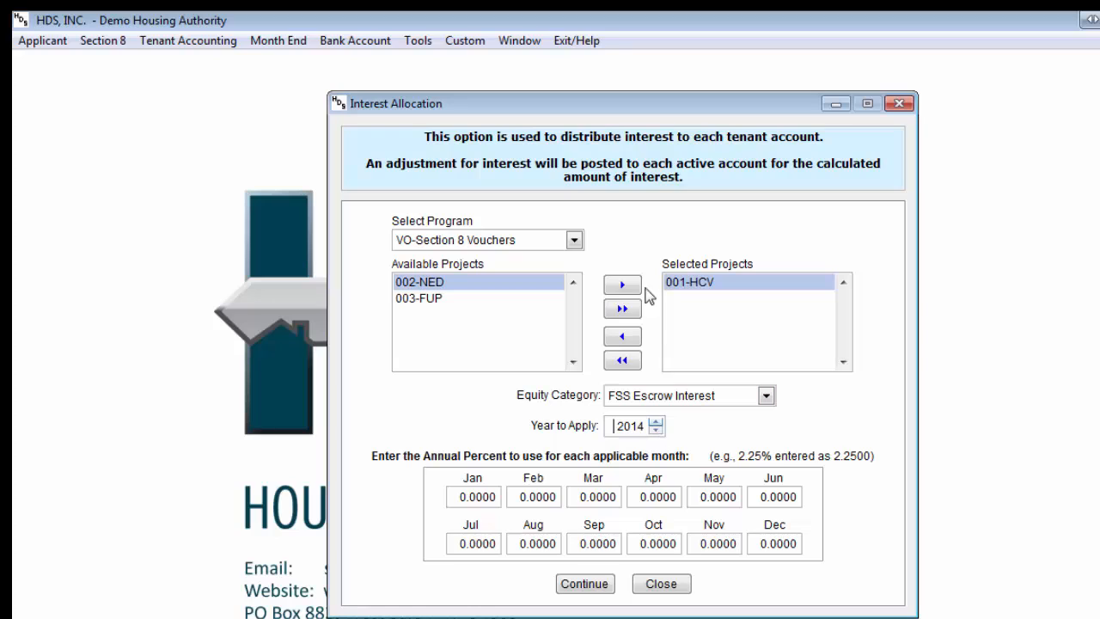
Set the annual interest percent to 1.5 for each month from April through December
left_click(643, 497)
type("1.5")
key("Tab")
type("1.5")
key("Tab")
type("1.51.5")
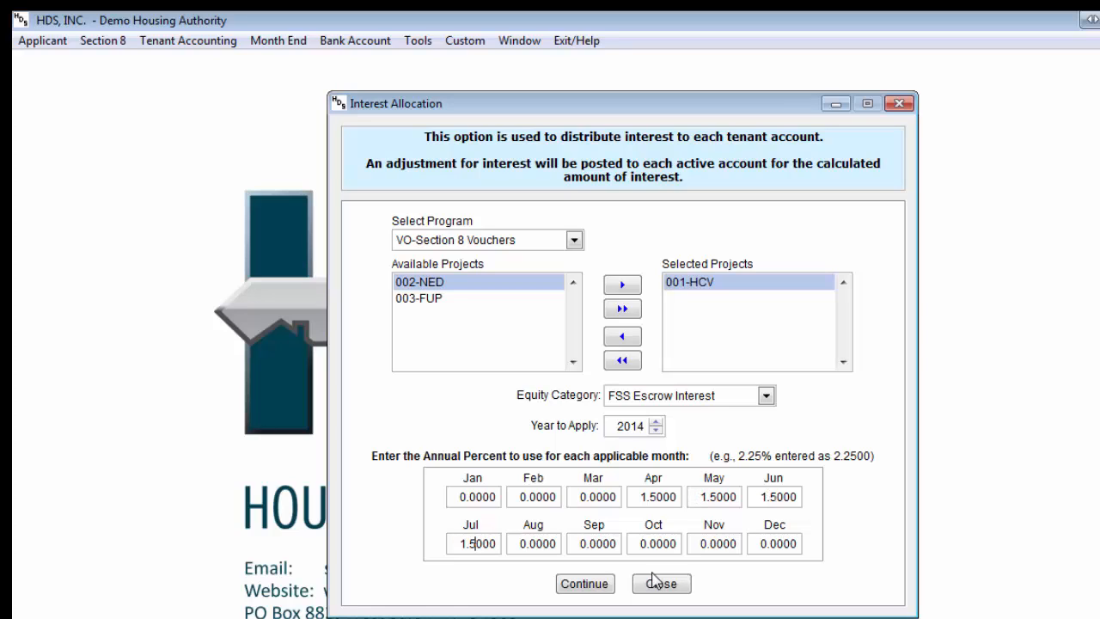
type("1.5")
key("Tab")
type("1.5")
key("Tab")
type("1.5")
key("Tab")
type("1.5")
key("Tab")
type("1.5")
Calculate the allocation, post the 2014 interest adjustments to the tenant accounts, and close the Interest Allocation
left_click(596, 587)
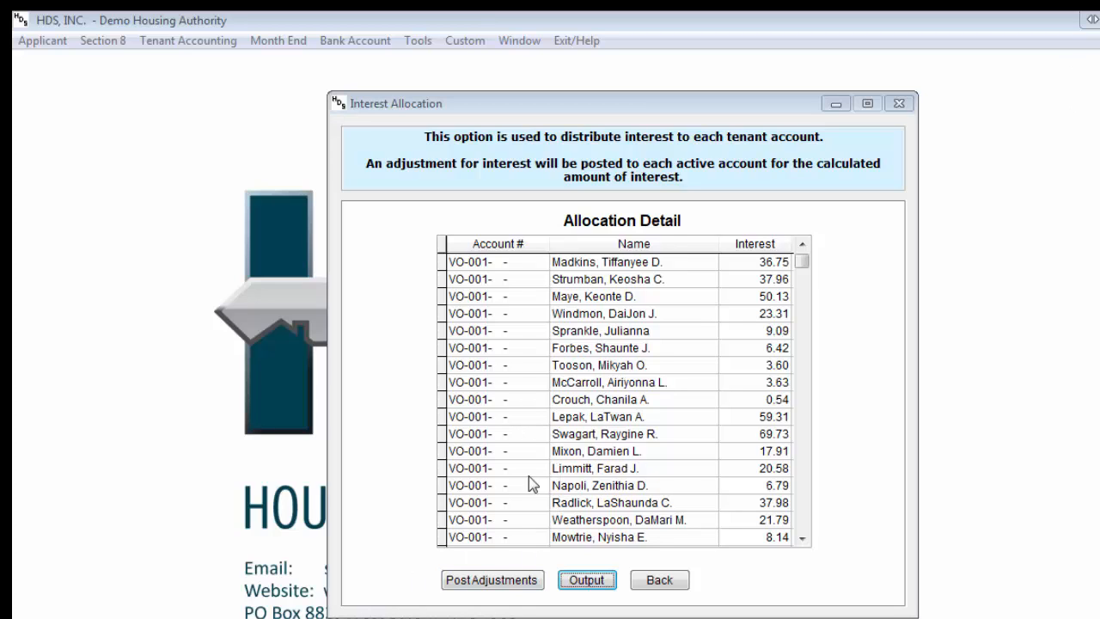
left_click(518, 584)
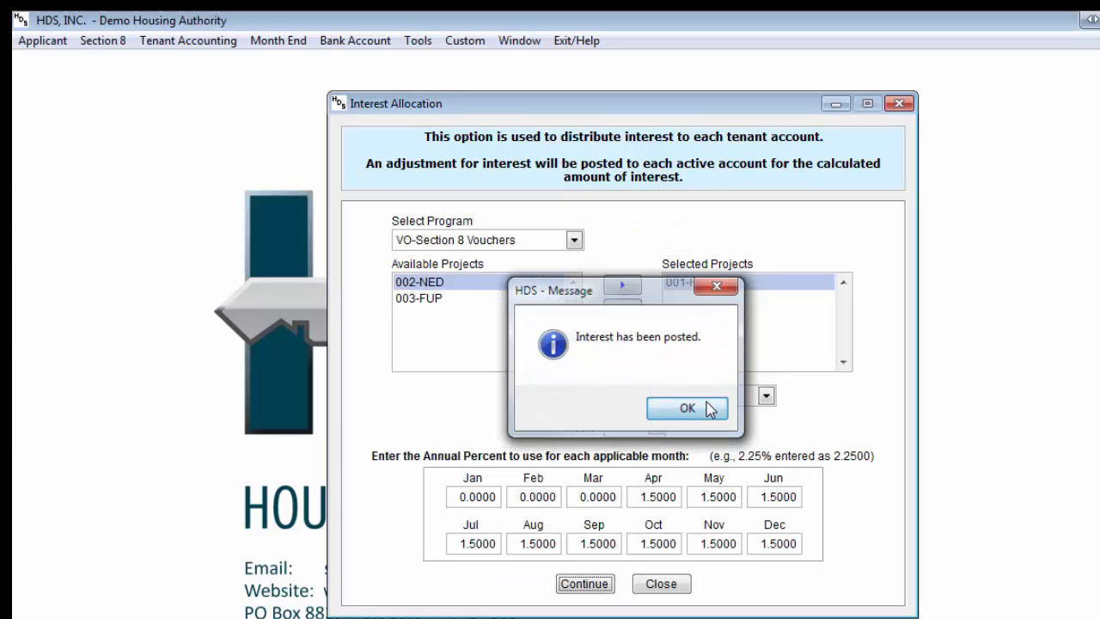
left_click(688, 408)
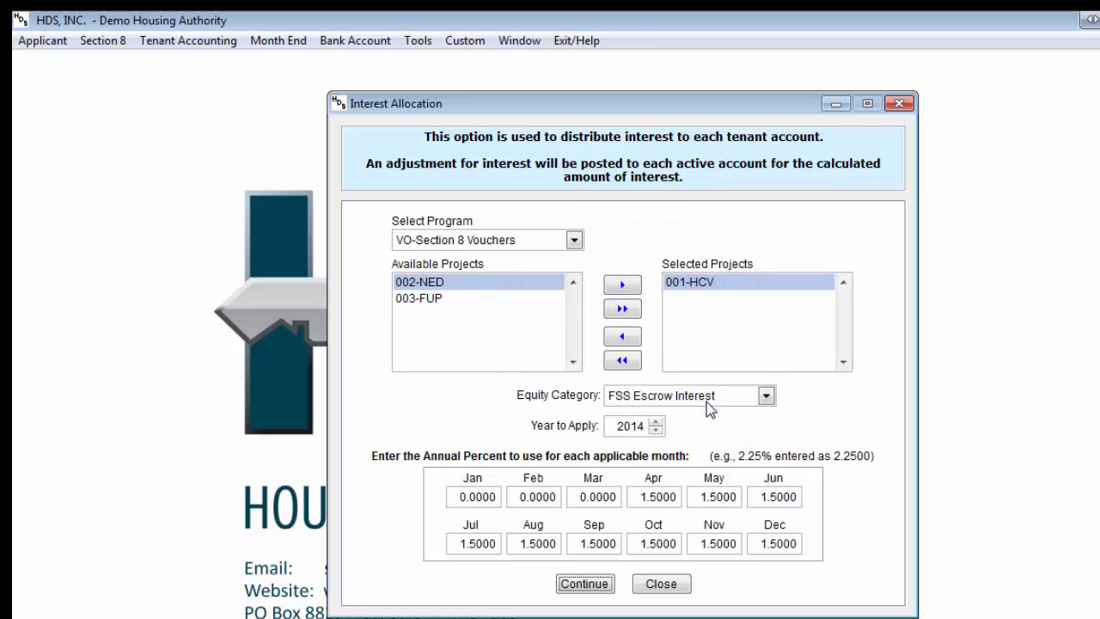
left_click(656, 422)
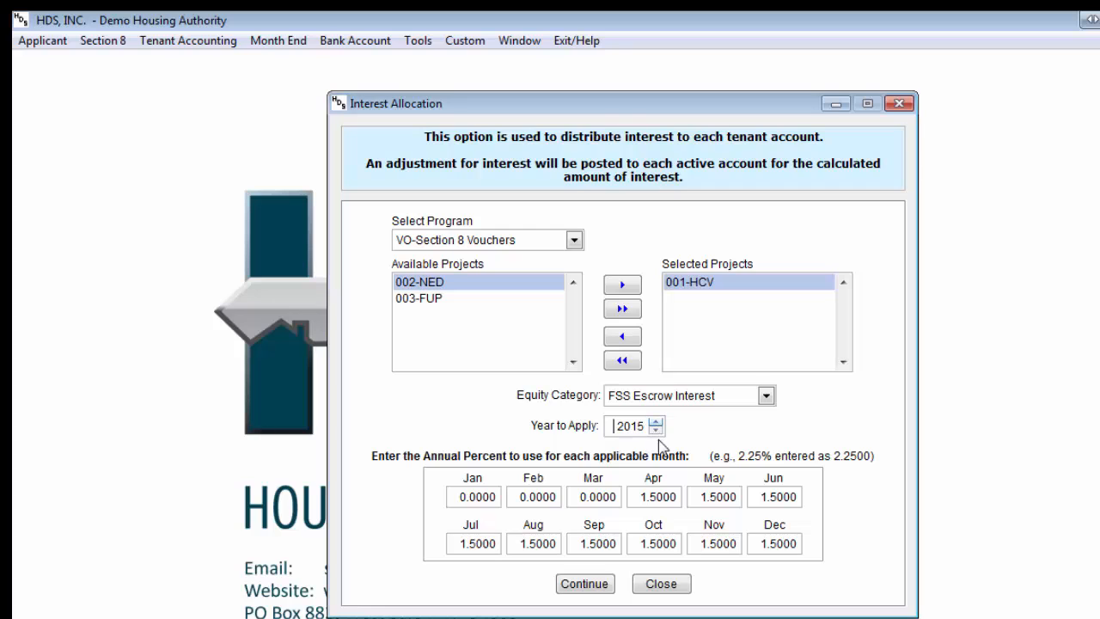
left_click(657, 584)
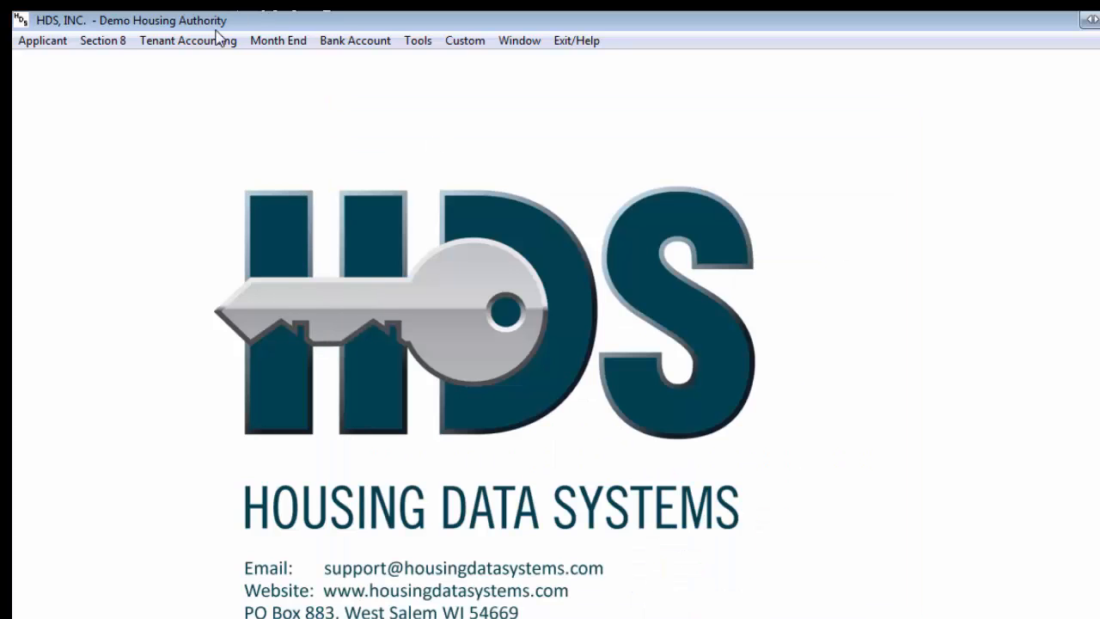
Start a new Interest Allocation for VO-Section 8 Vouchers and add project 001-HCV to the selected projects
left_click(216, 41)
left_click(205, 134)
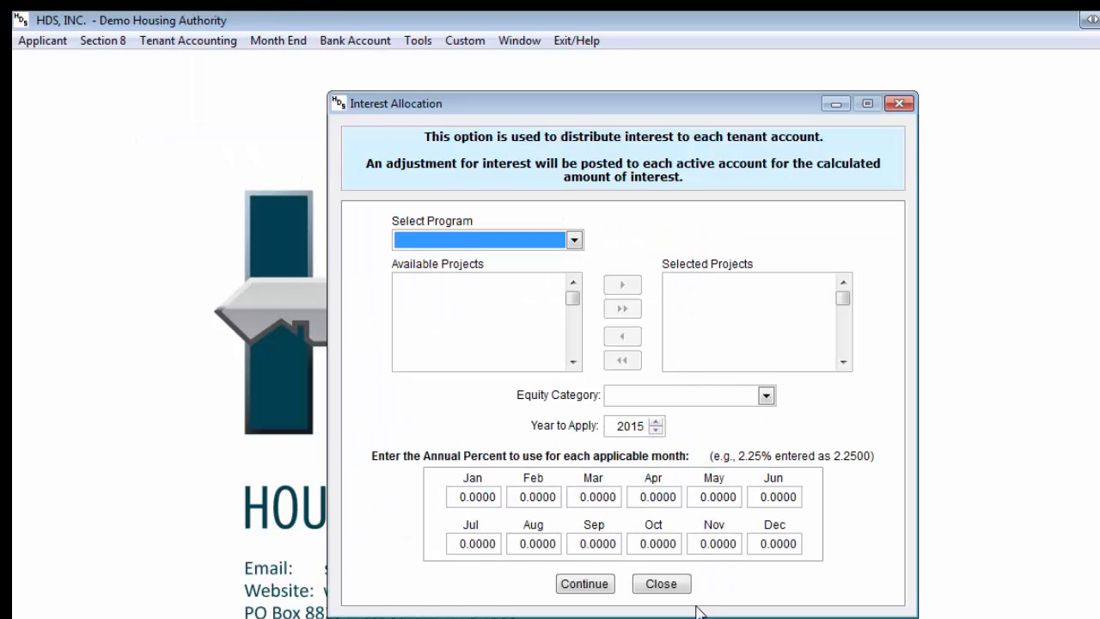
left_click(521, 497)
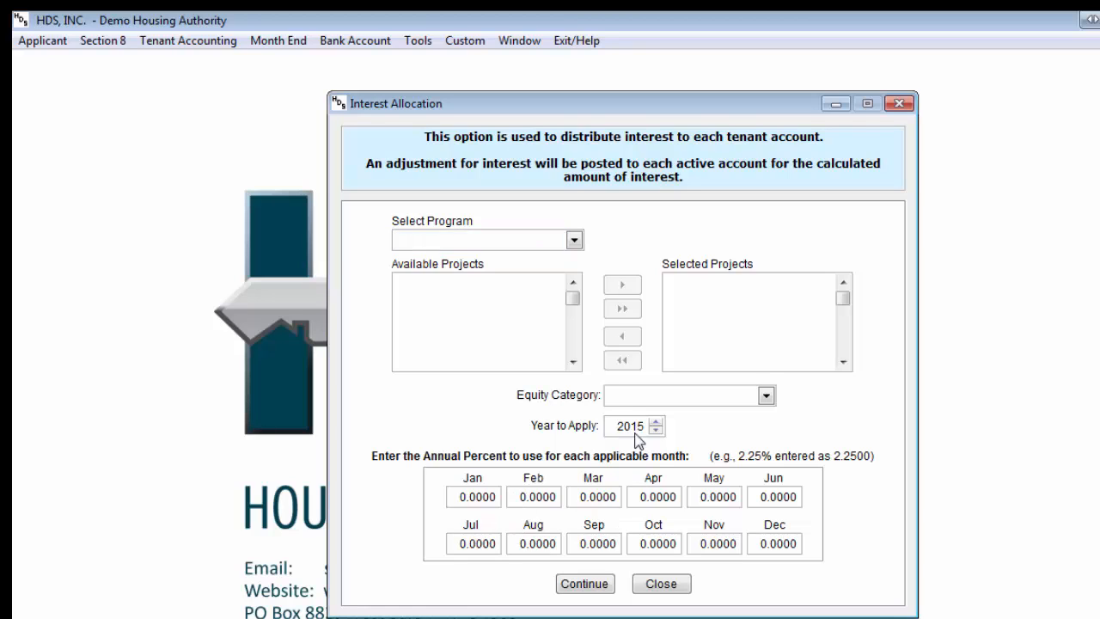
left_click(535, 239)
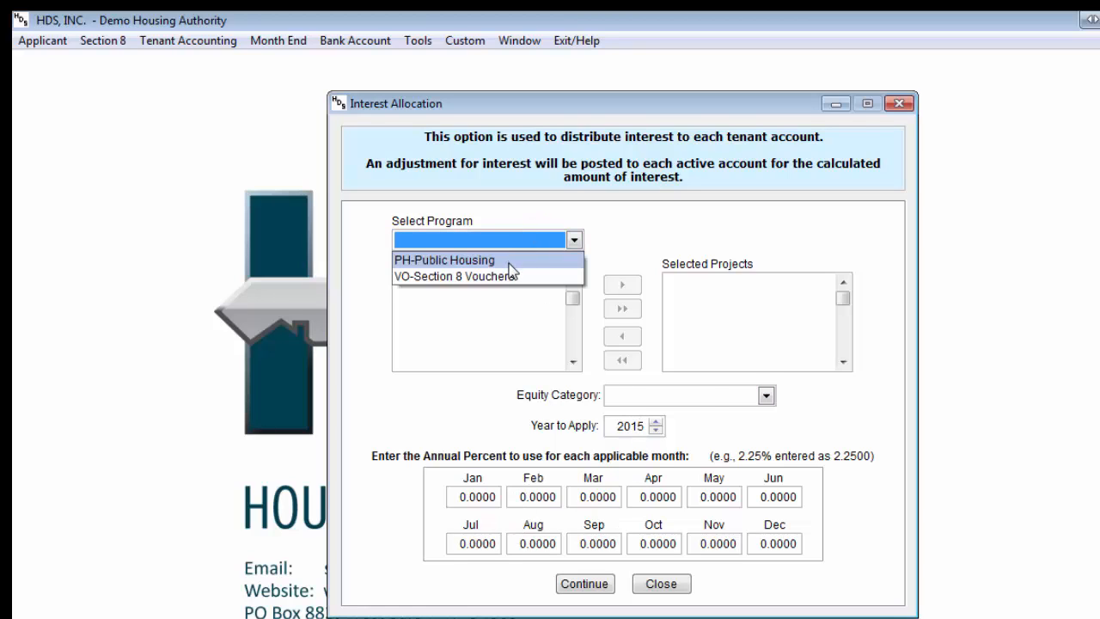
left_click(507, 276)
left_click(623, 283)
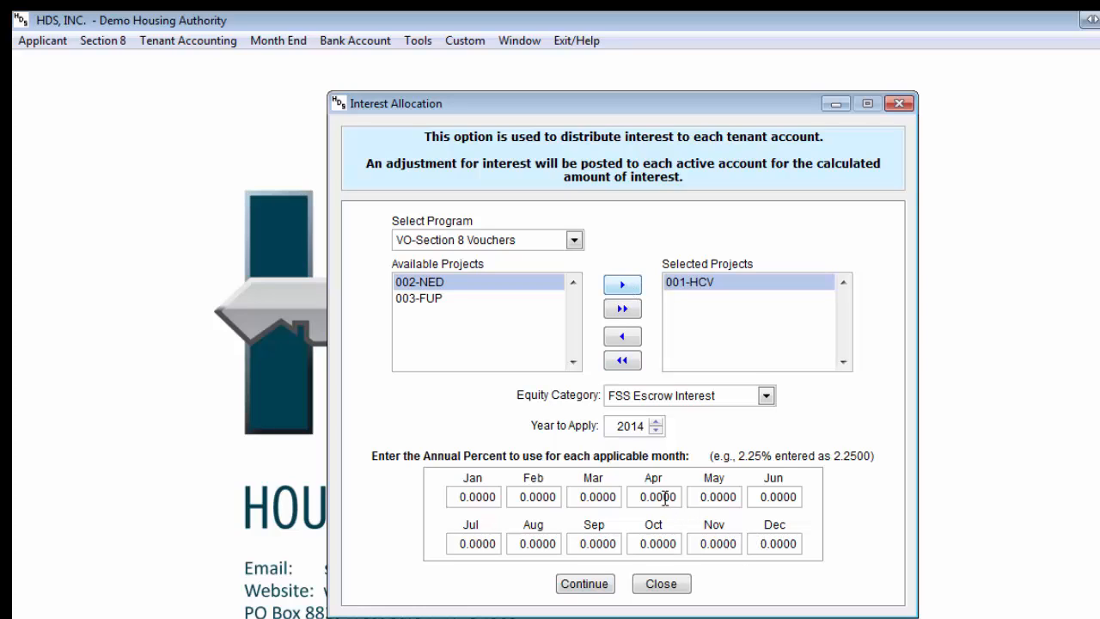
Set the annual percent to 1.5 for January, February and March, and the year to apply to 2015
left_click(460, 497)
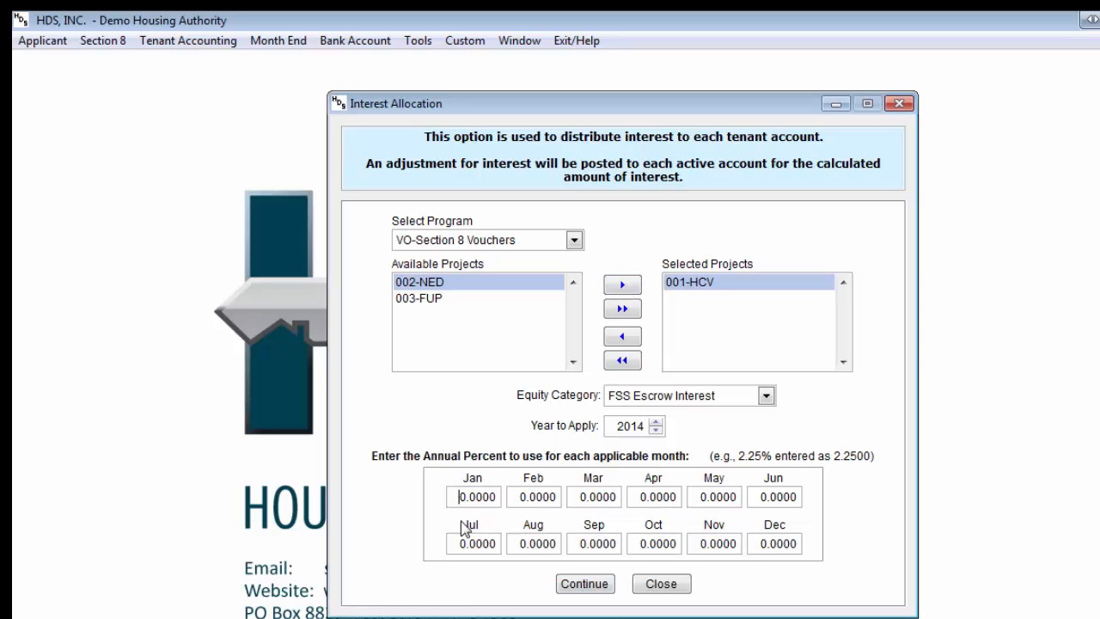
type("1.5")
key("Tab")
type("1.51.5")
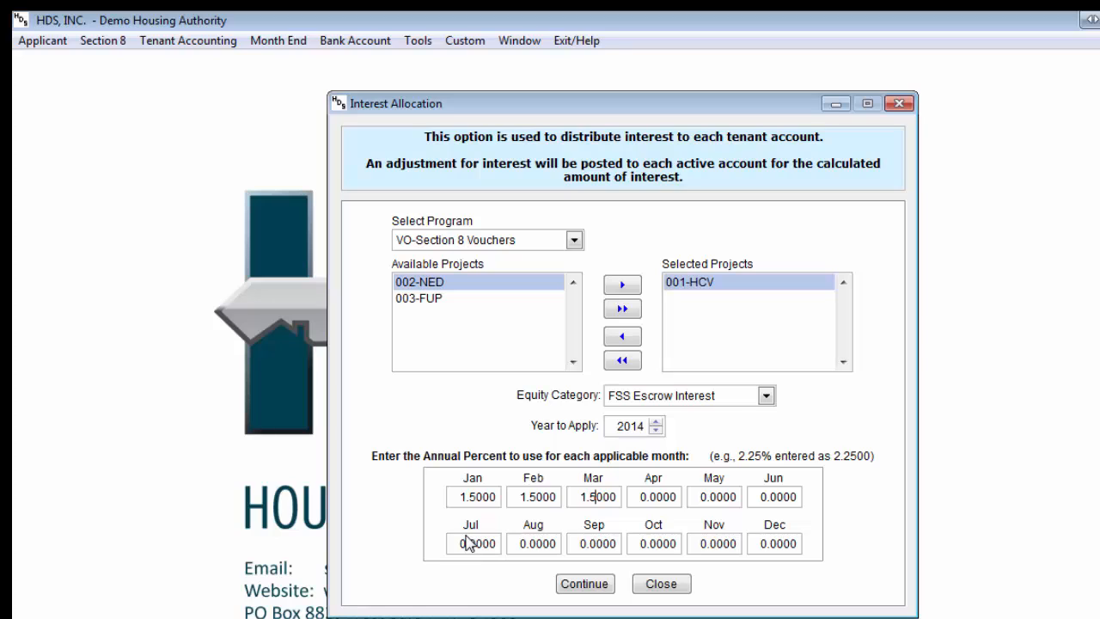
left_click(657, 422)
Calculate the January to March 2015 allocation and post its interest adjustments to the tenant accounts
left_click(595, 590)
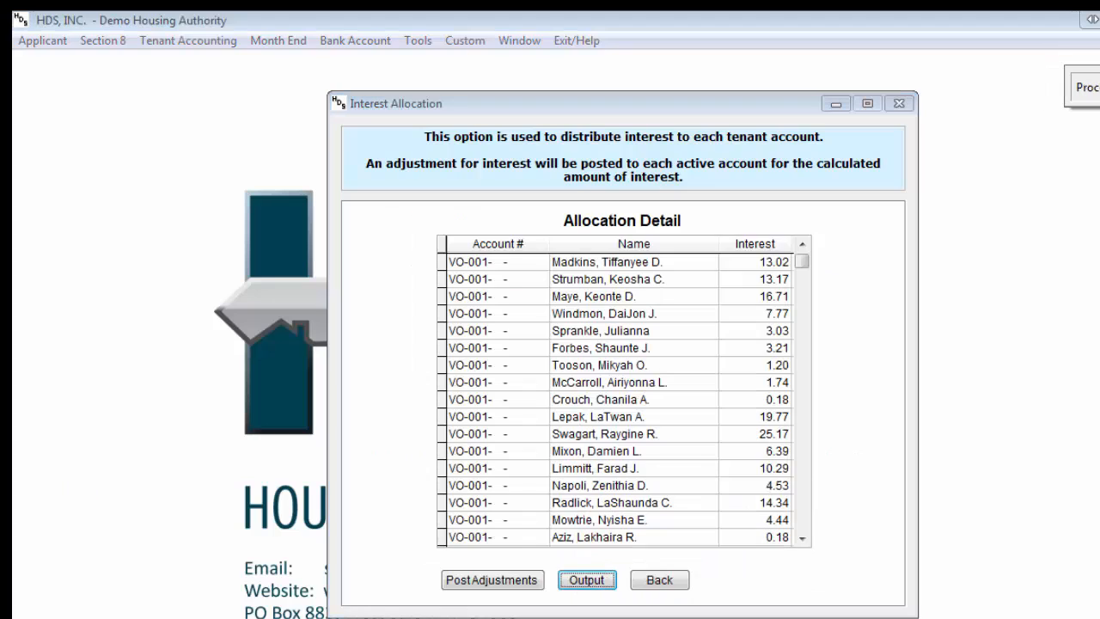
left_click(457, 579)
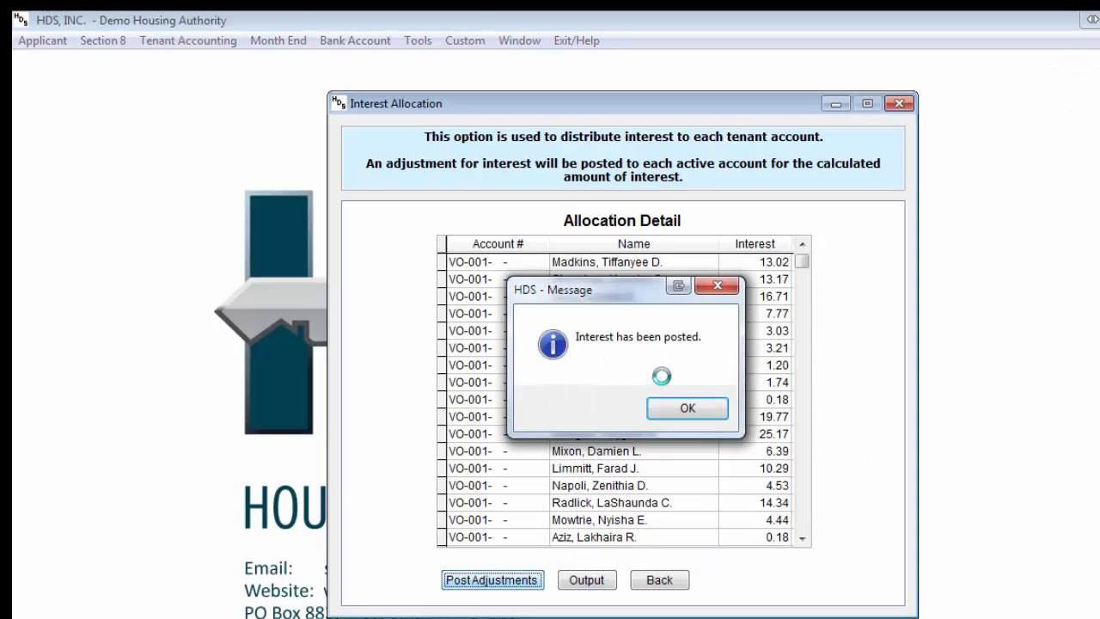
left_click(668, 417)
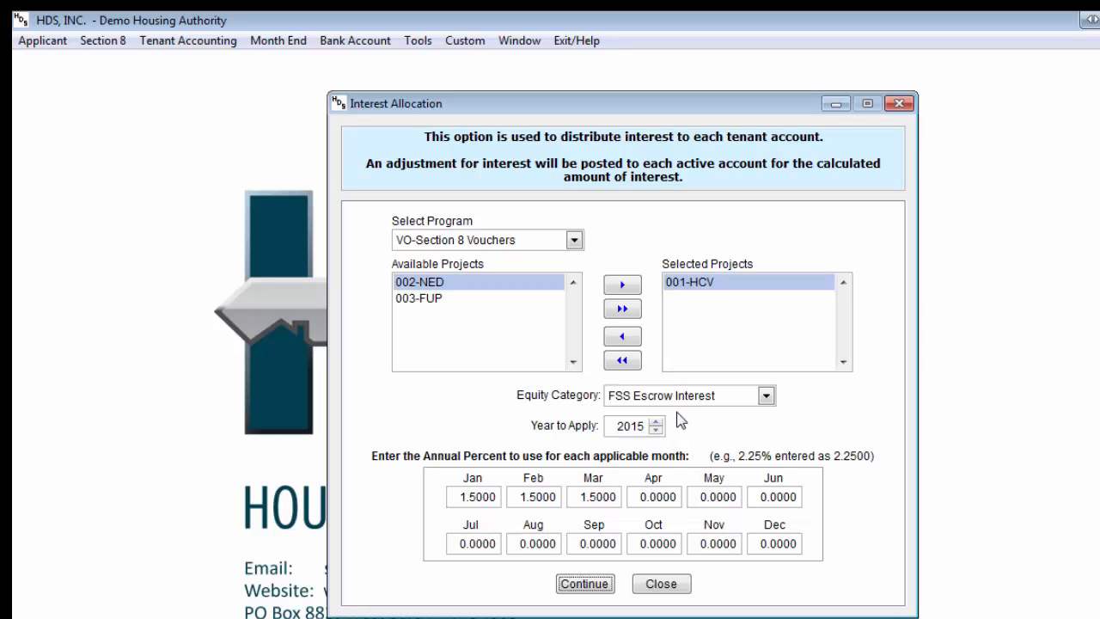
left_click(656, 499)
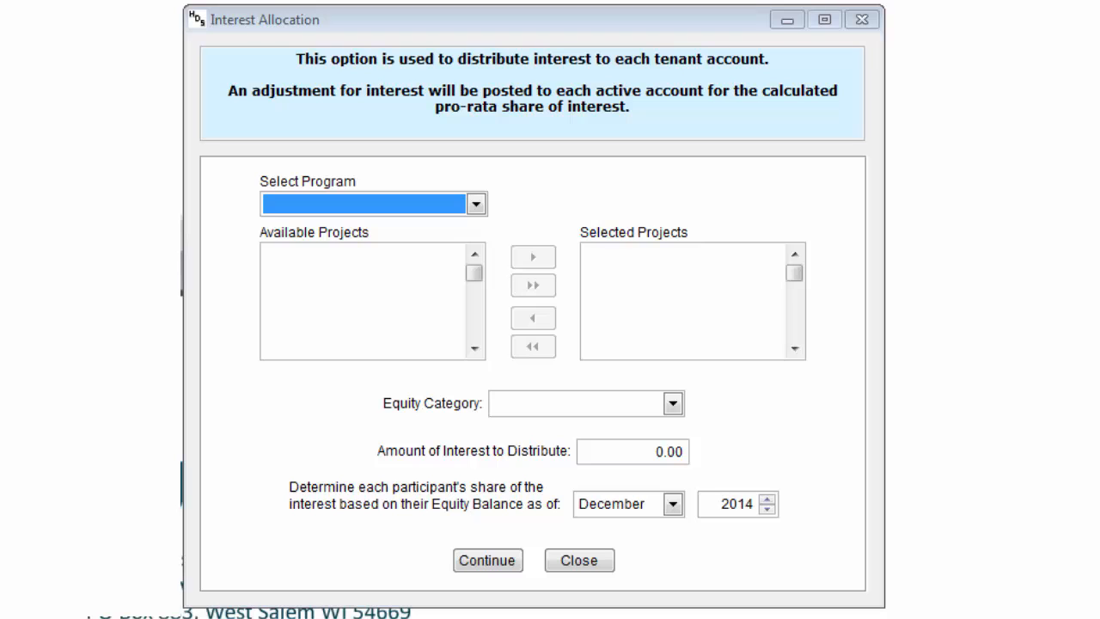
In the pro-rata Interest Allocation, choose the VO-Section 8 Vouchers program and add project 001-HCV to the selected projects
left_click(587, 452)
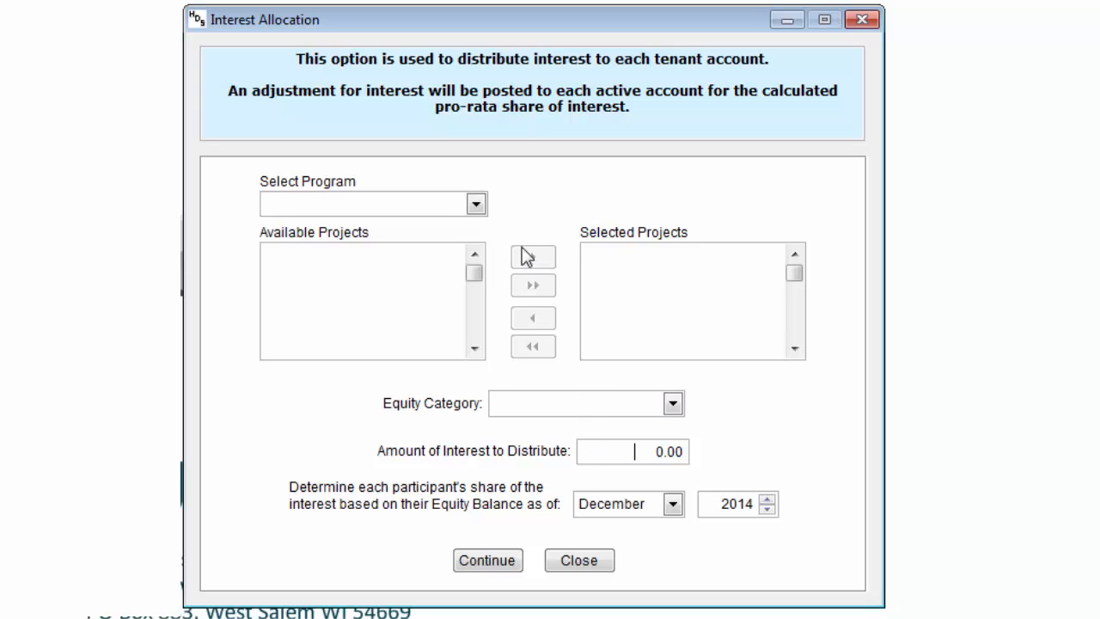
left_click(476, 204)
left_click(440, 250)
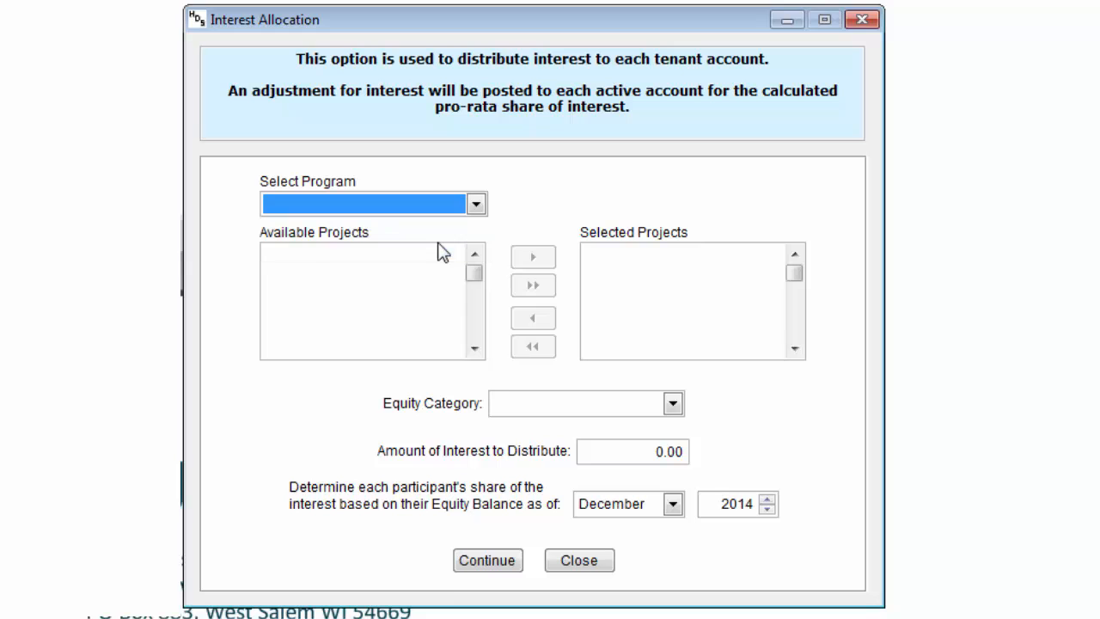
left_click(518, 256)
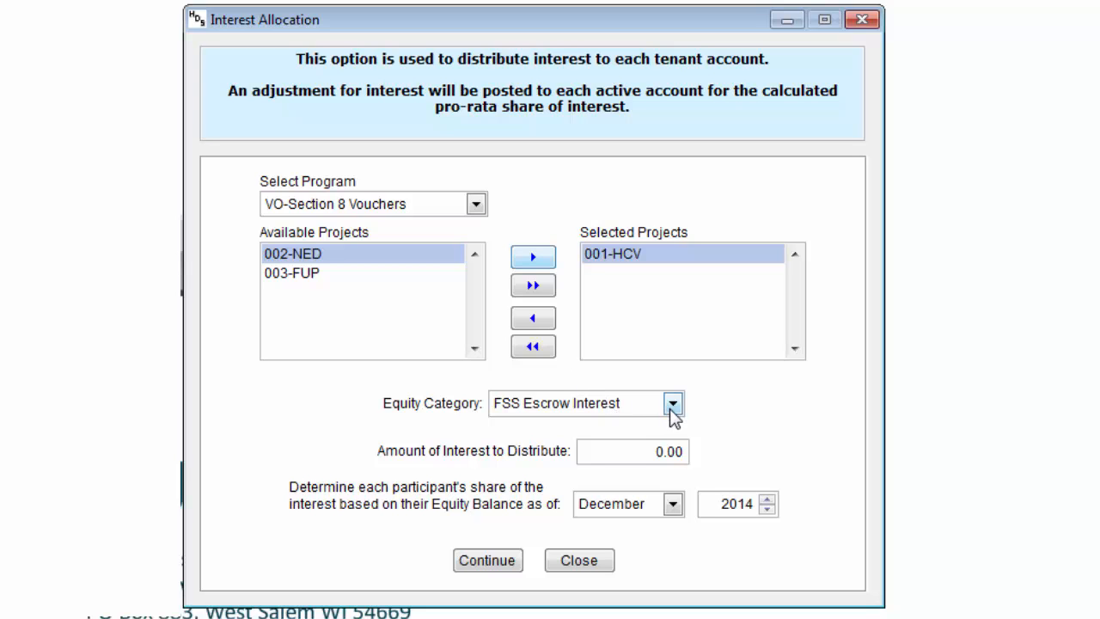
Set the interest to distribute to 5,000.00 based on the August 2014 equity balance, and calculate the allocation
left_click(621, 452)
type("5000")
left_click(613, 507)
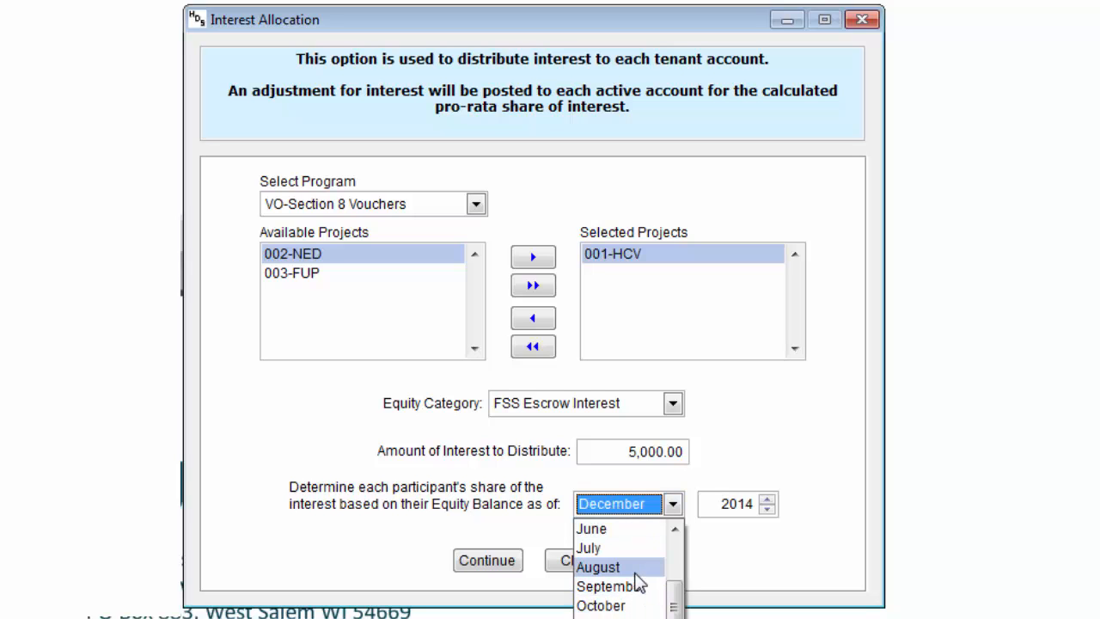
left_click(640, 573)
left_click(459, 561)
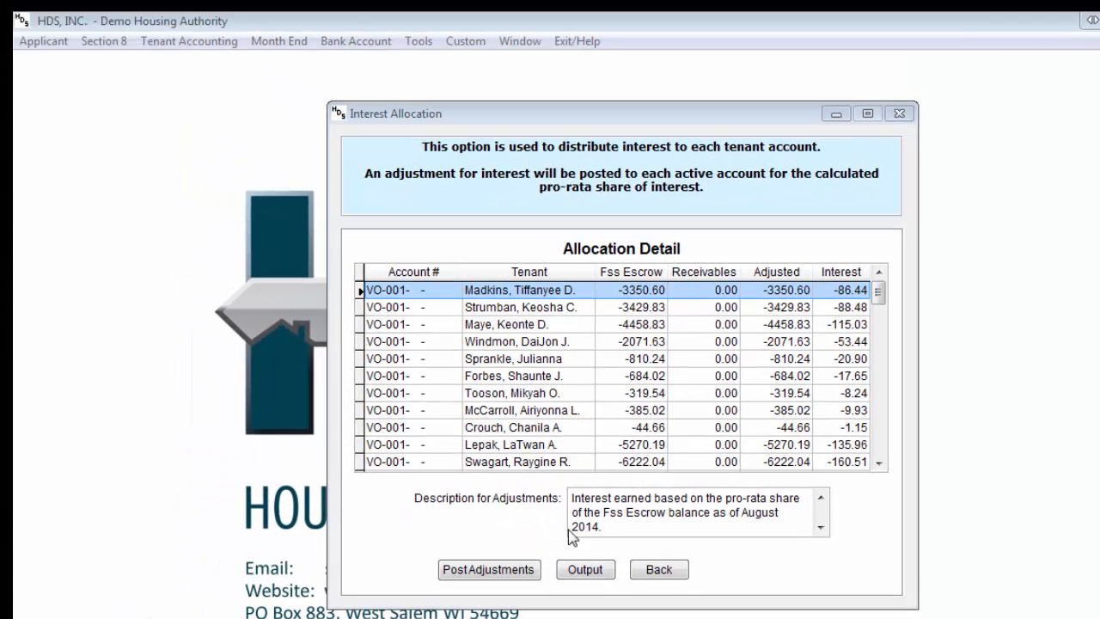
Preview the Interest Allocation Report, review each tenant's escrow balance and interest earned through the totals on the last page, and close the preview
left_click(576, 571)
left_click(586, 483)
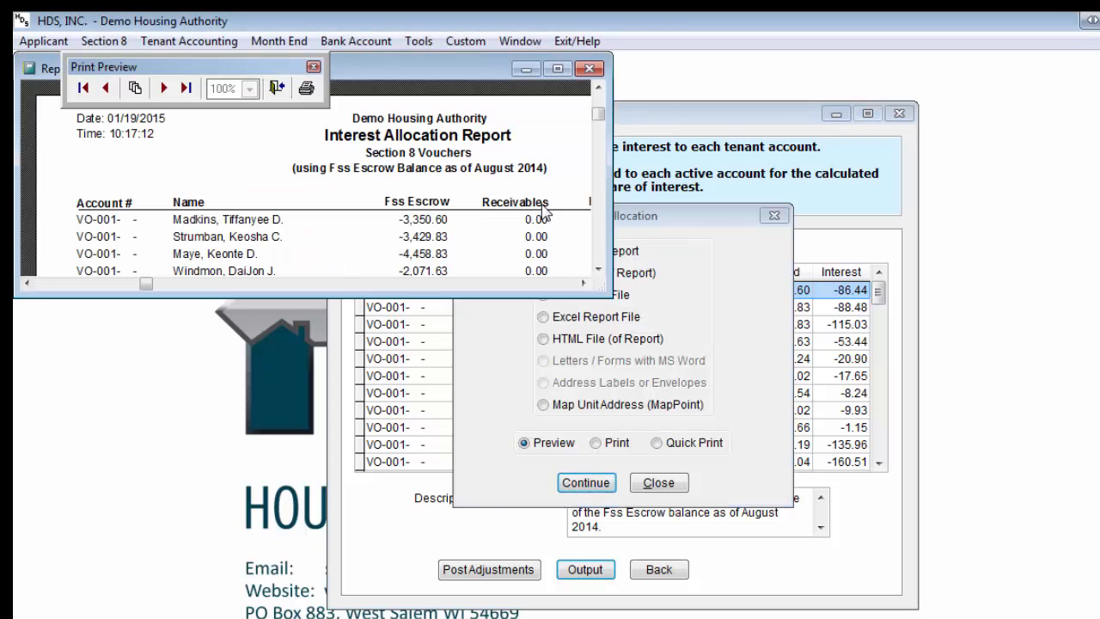
left_click(568, 74)
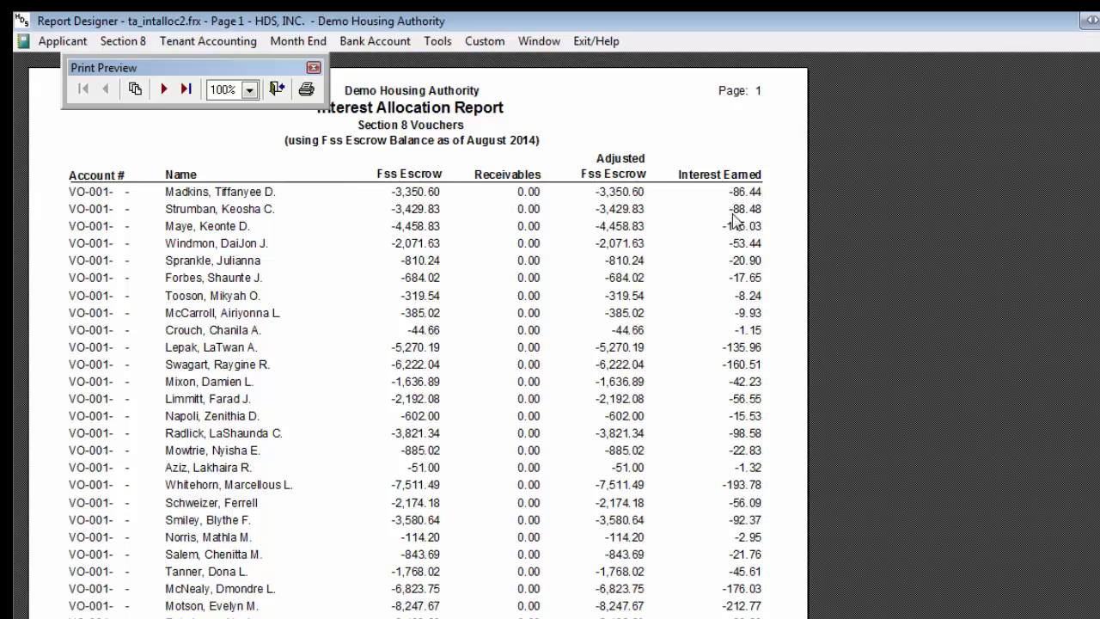
scroll(714, 306, "down", 3)
scroll(714, 314, "down", 5)
scroll(713, 314, "up", 8)
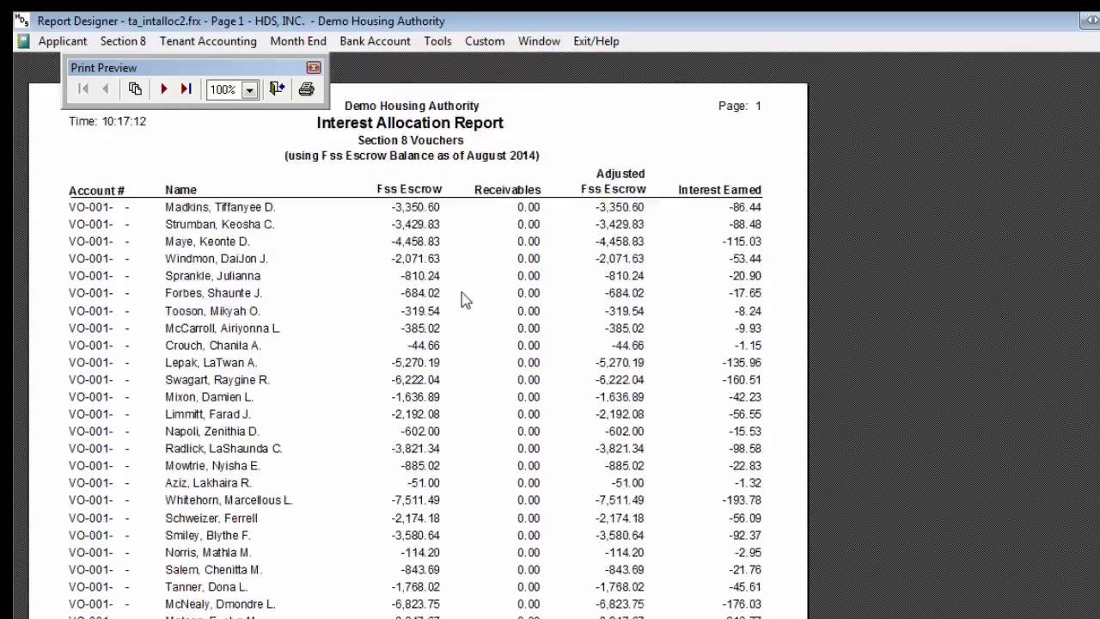
left_click(186, 88)
scroll(276, 92, "down", 10)
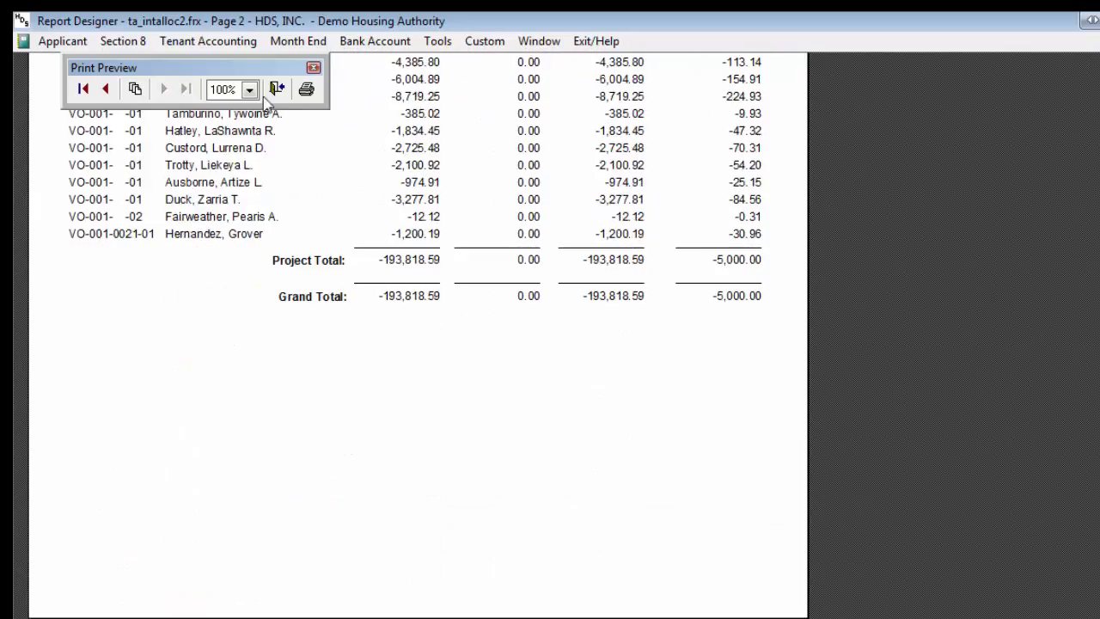
left_click(276, 89)
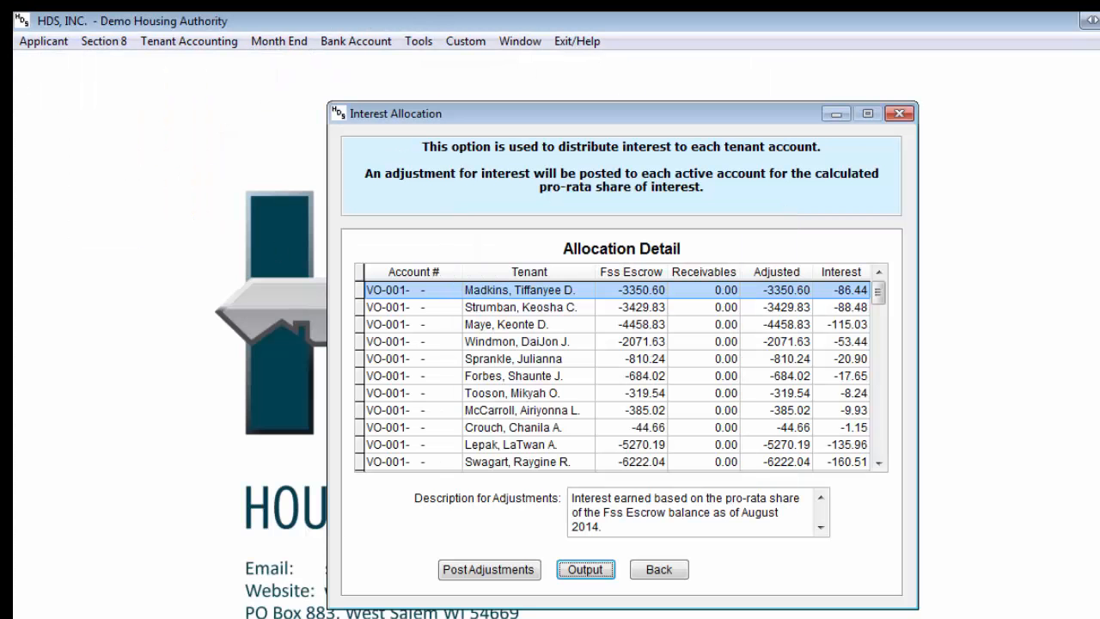
Post the pro-rata interest amounts to the tenant ledgers and close the Interest Allocation
left_click(520, 571)
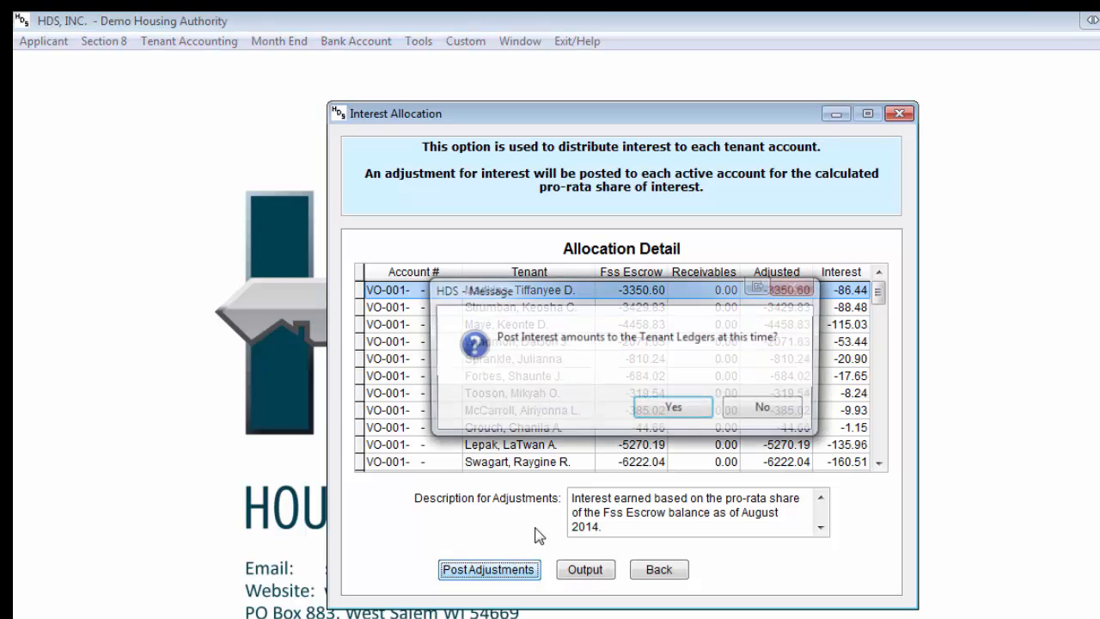
left_click(666, 415)
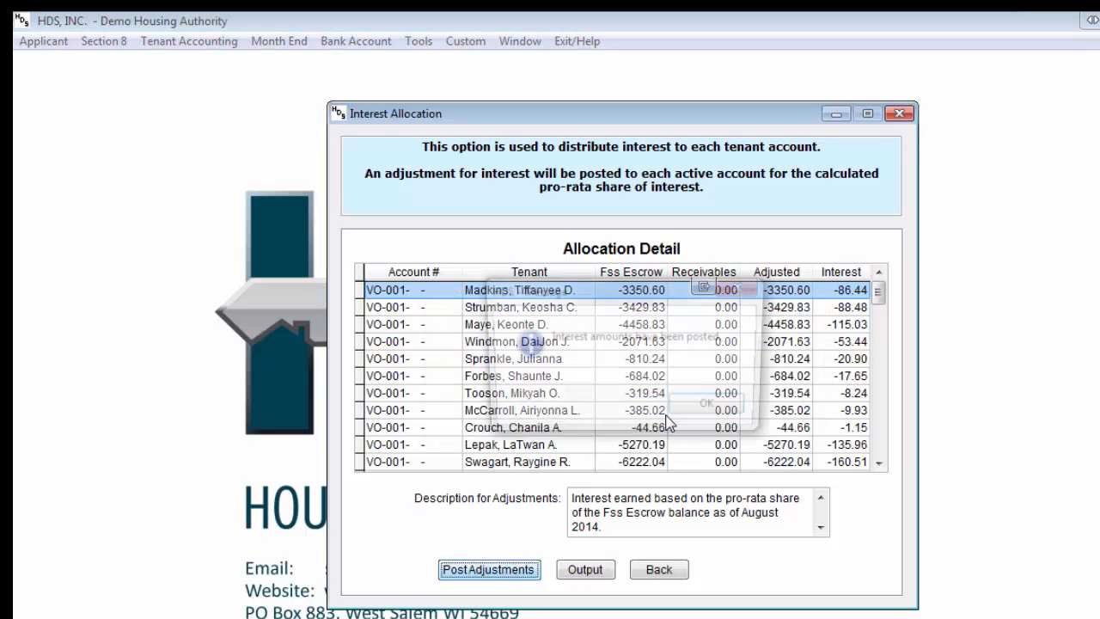
key("Return")
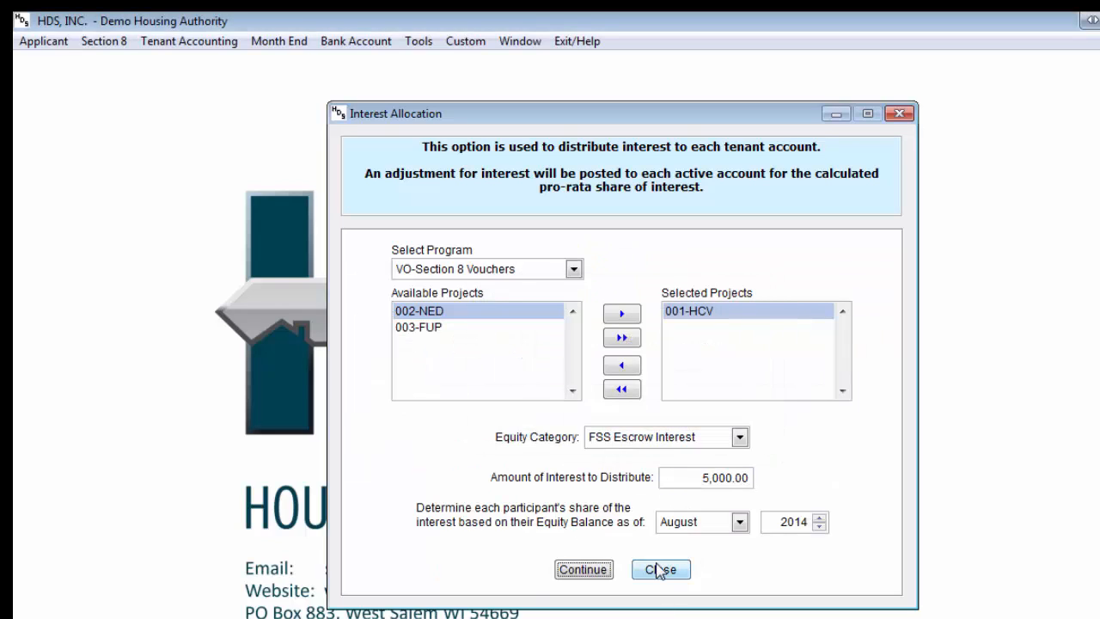
left_click(660, 570)
In Tenant Ledger Receipts/Adjustments, look up the tenant by last name and open the matching household's ledger
left_click(176, 41)
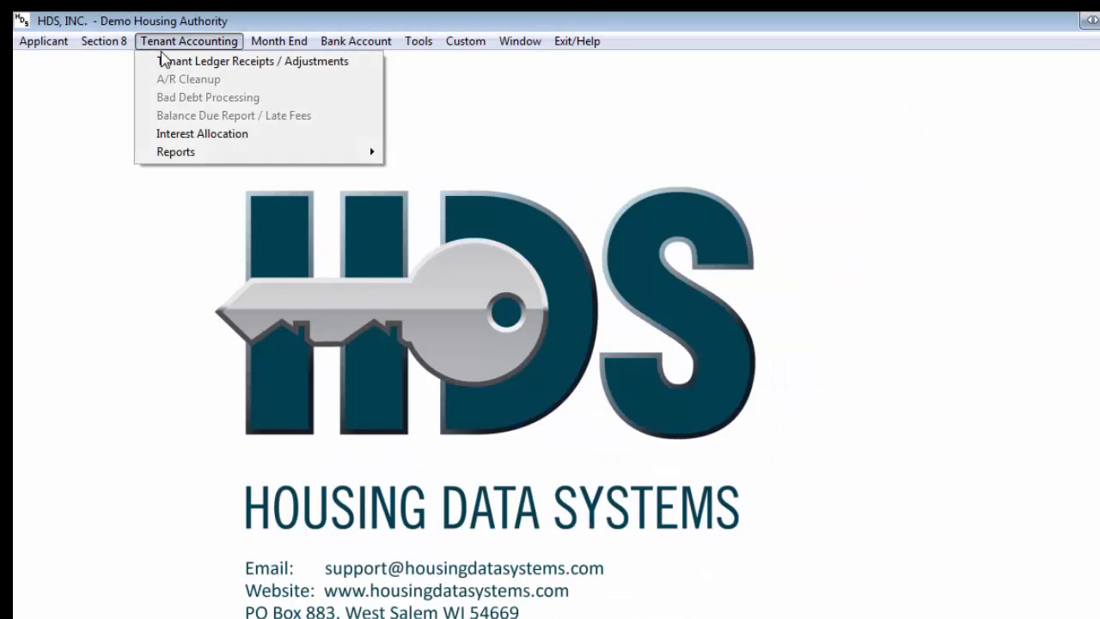
left_click(166, 61)
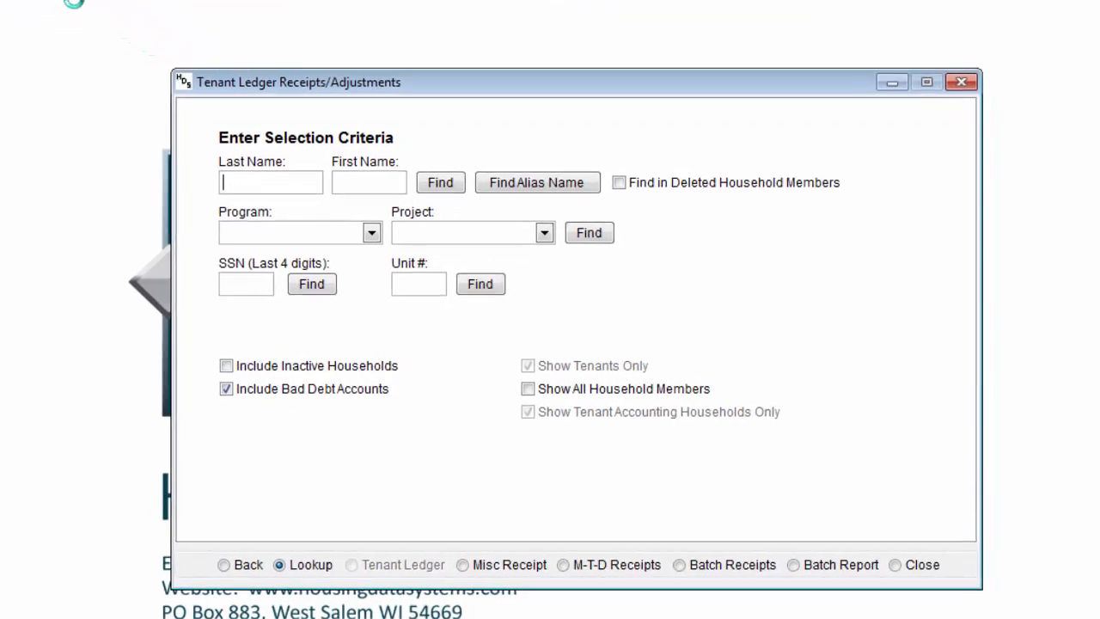
type("madkins")
key("Tab")
key("Tab")
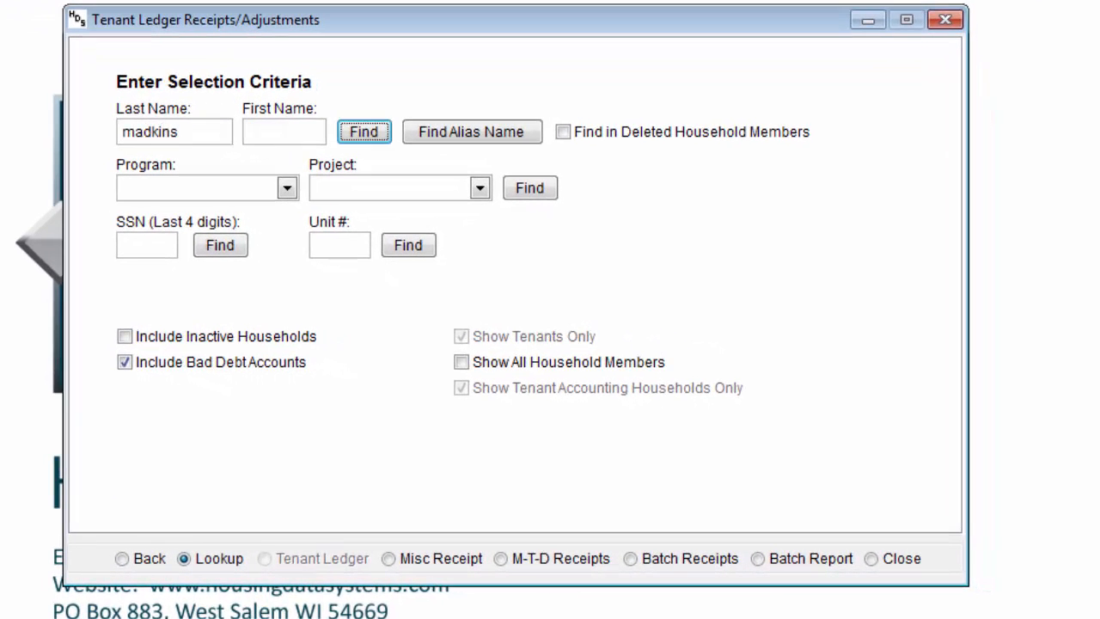
key("Return")
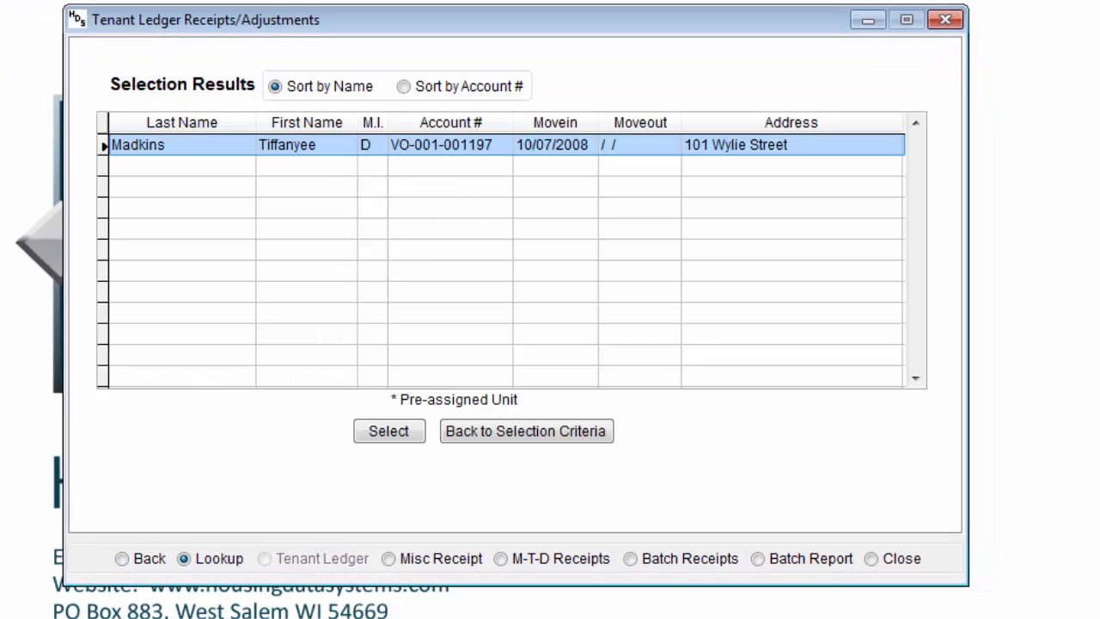
left_click(414, 430)
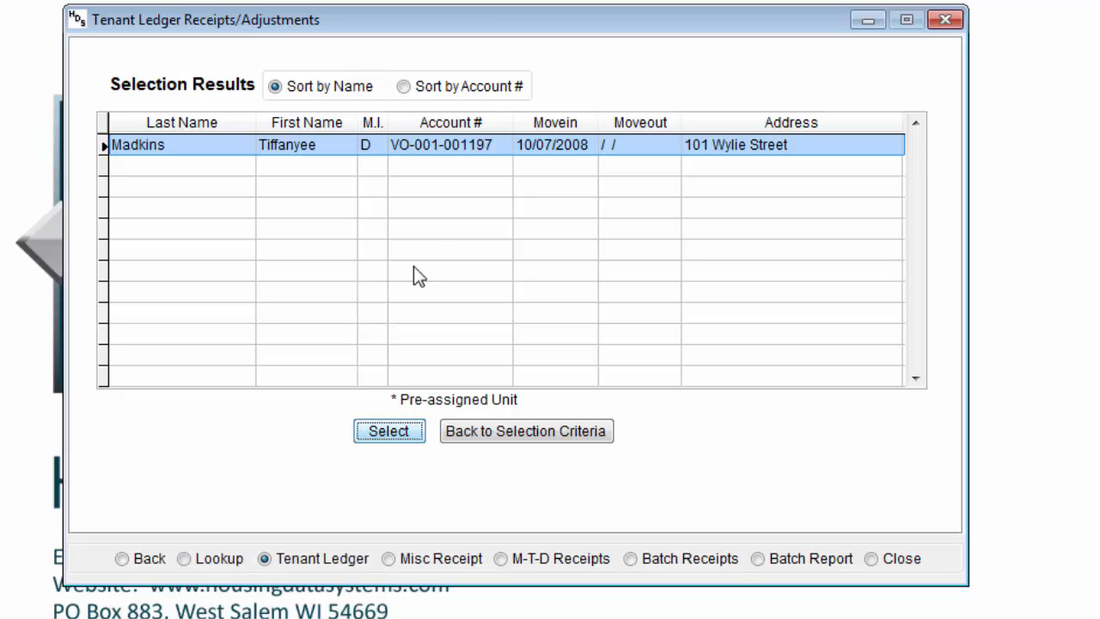
left_click(389, 431)
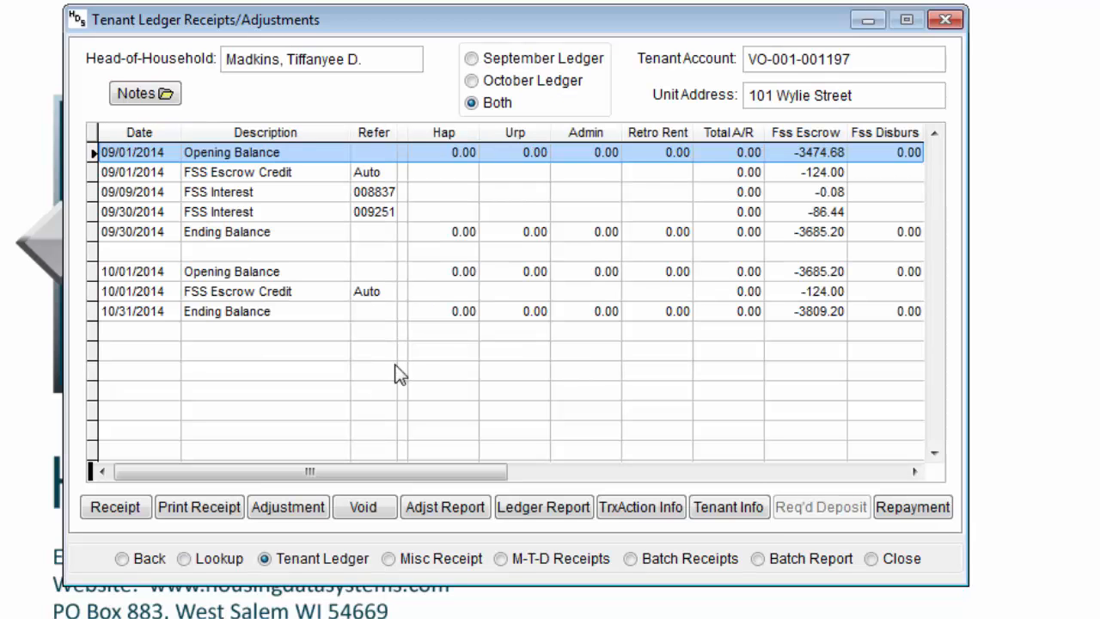
View the transaction information and comments for the 09/30/2014 FSS Interest entry, and return to the ledger without saving
left_click(731, 215)
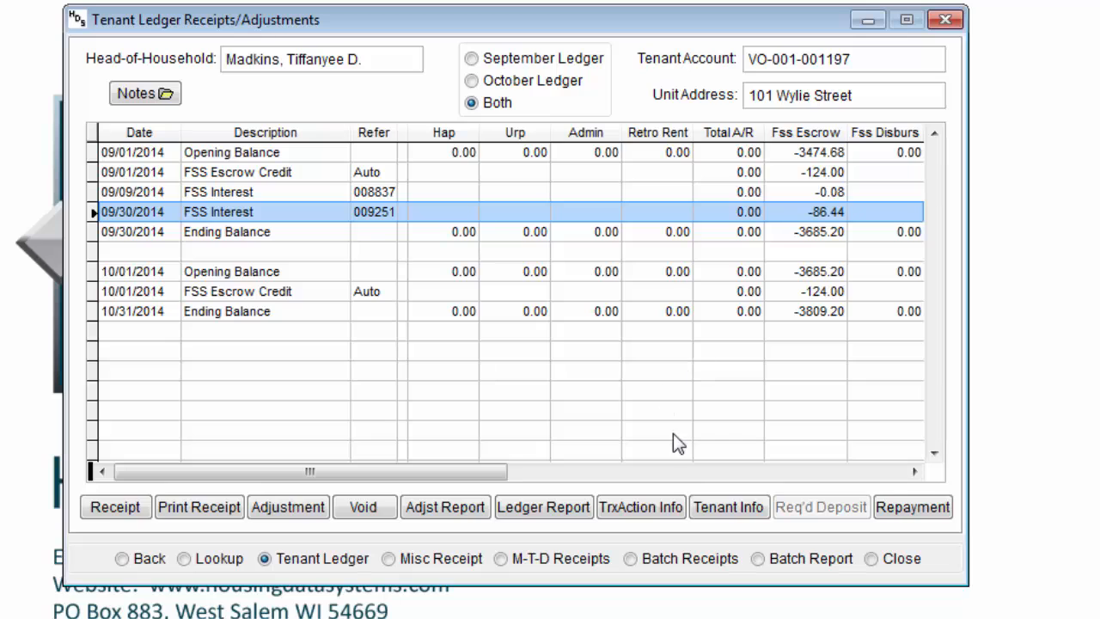
left_click(673, 509)
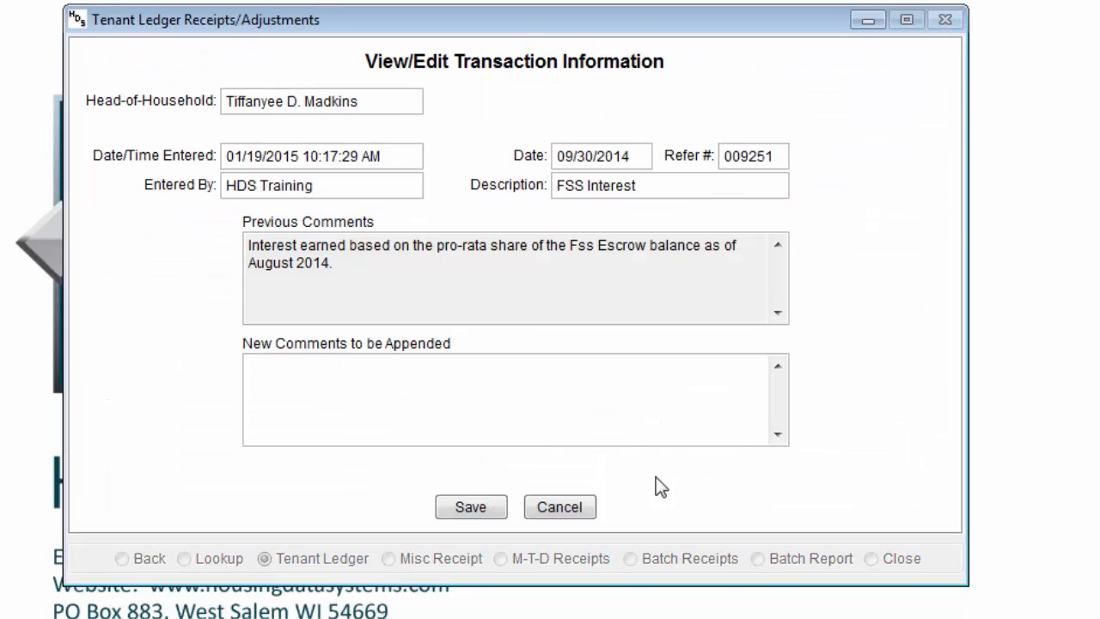
left_click_drag(348, 249, 337, 261)
left_click(352, 258)
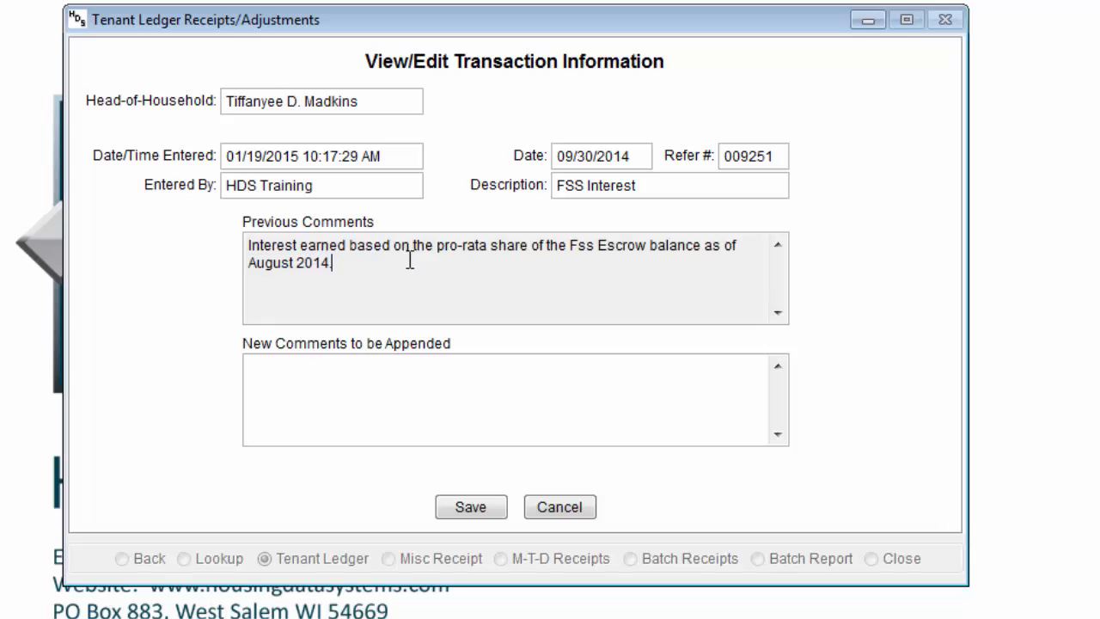
left_click(559, 508)
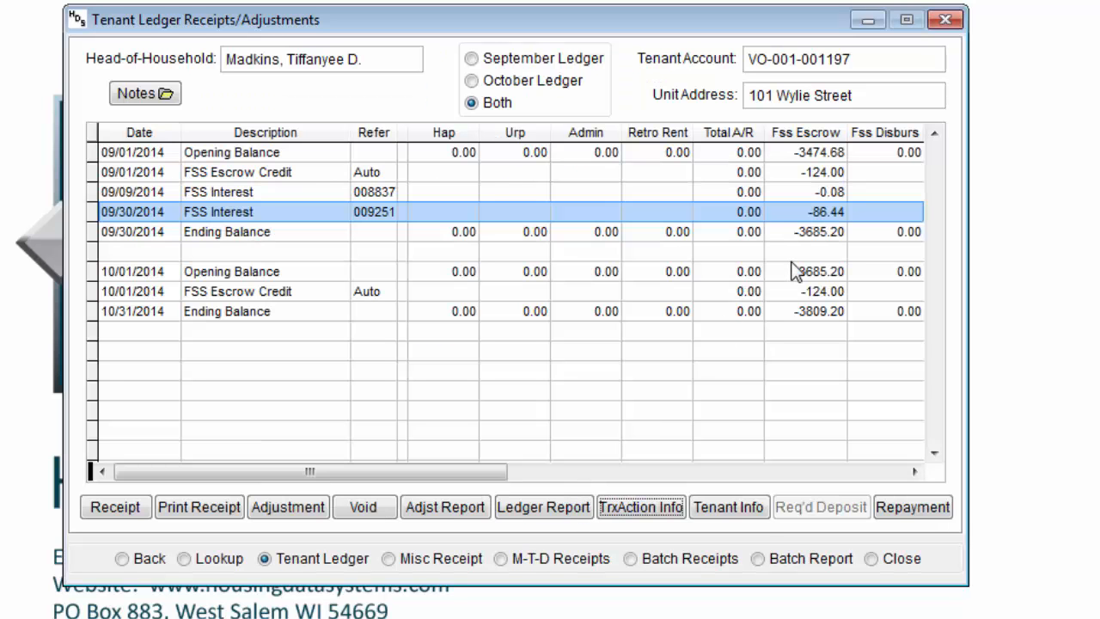